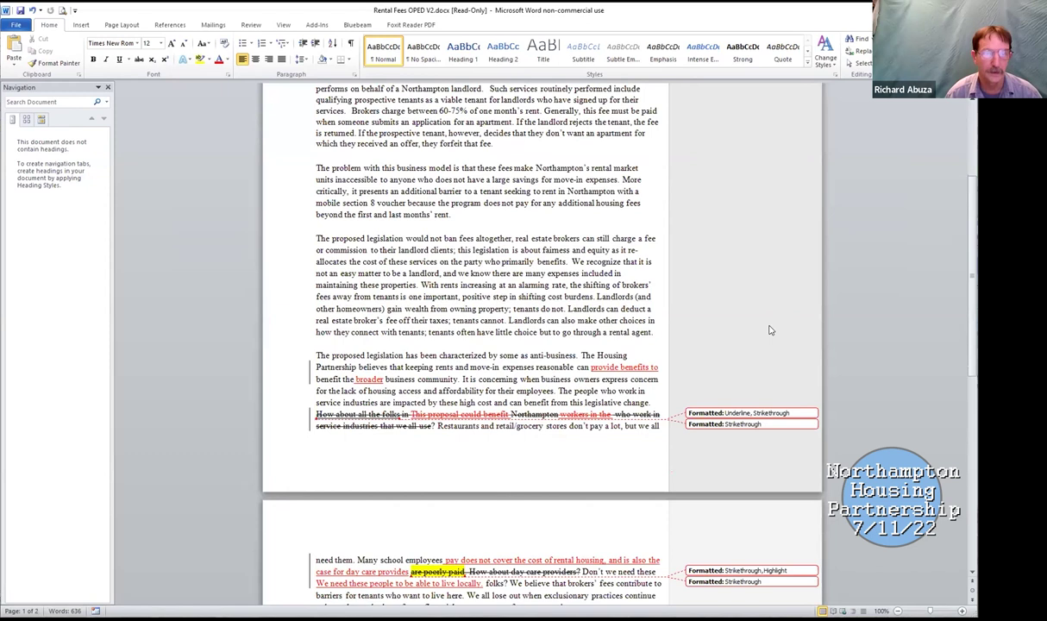
scroll(770, 330, "down", 1)
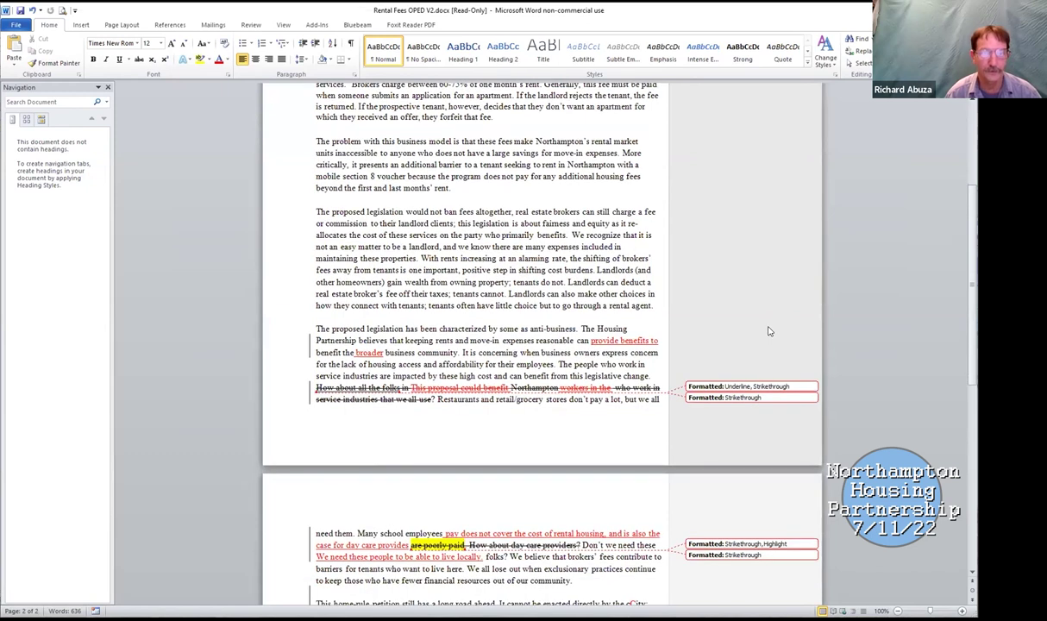
scroll(770, 330, "down", 1)
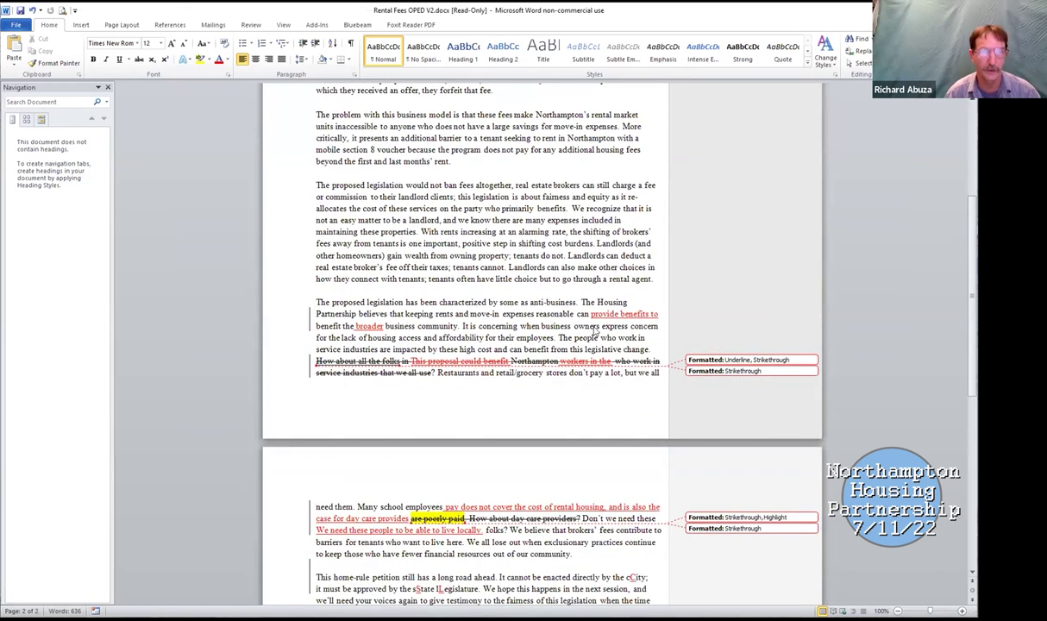
scroll(720, 307, "down", 1)
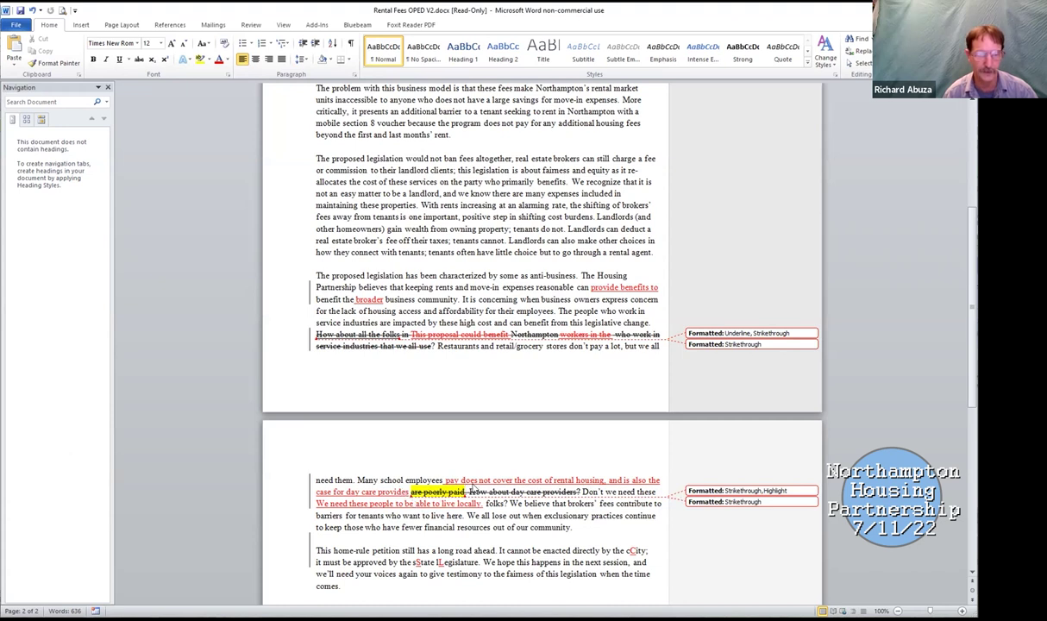
Step: Place the cursor before 'are poorly paid' in the day care sentence
left_click(411, 492)
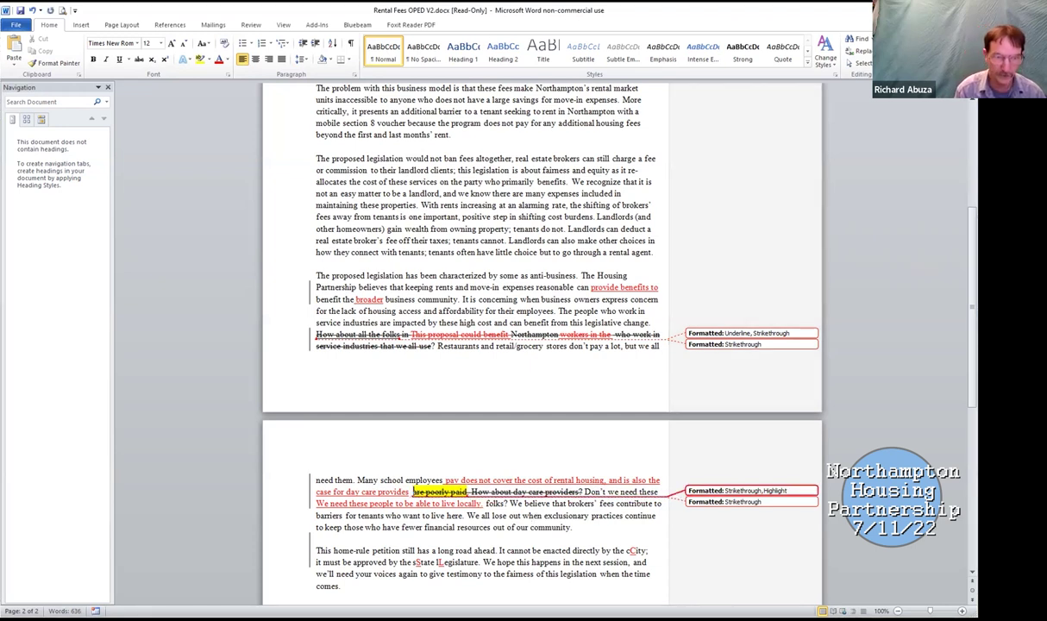
type("health")
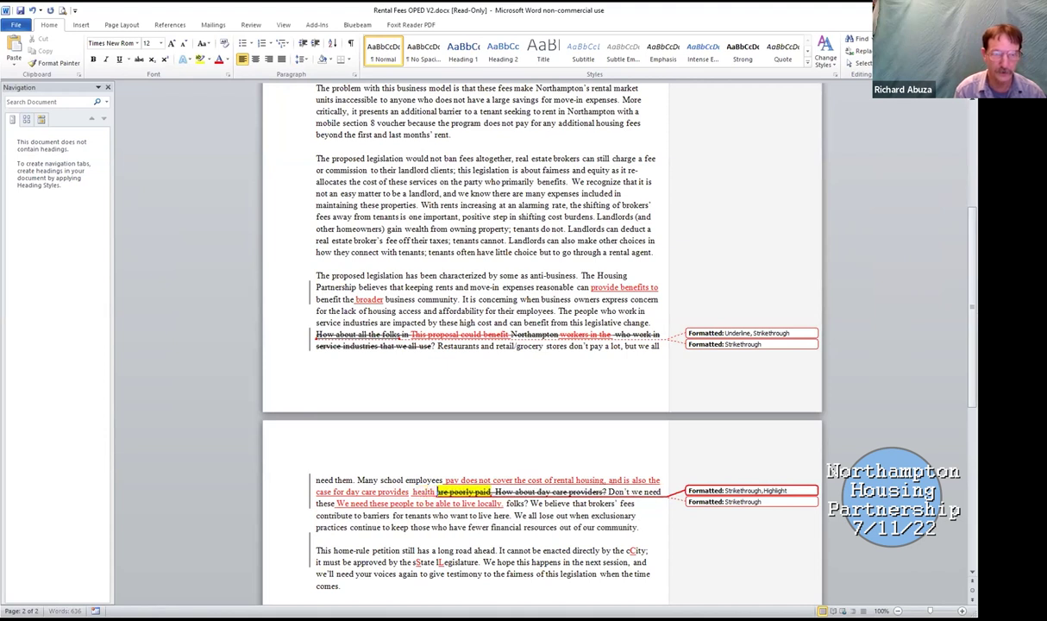
type(" care work")
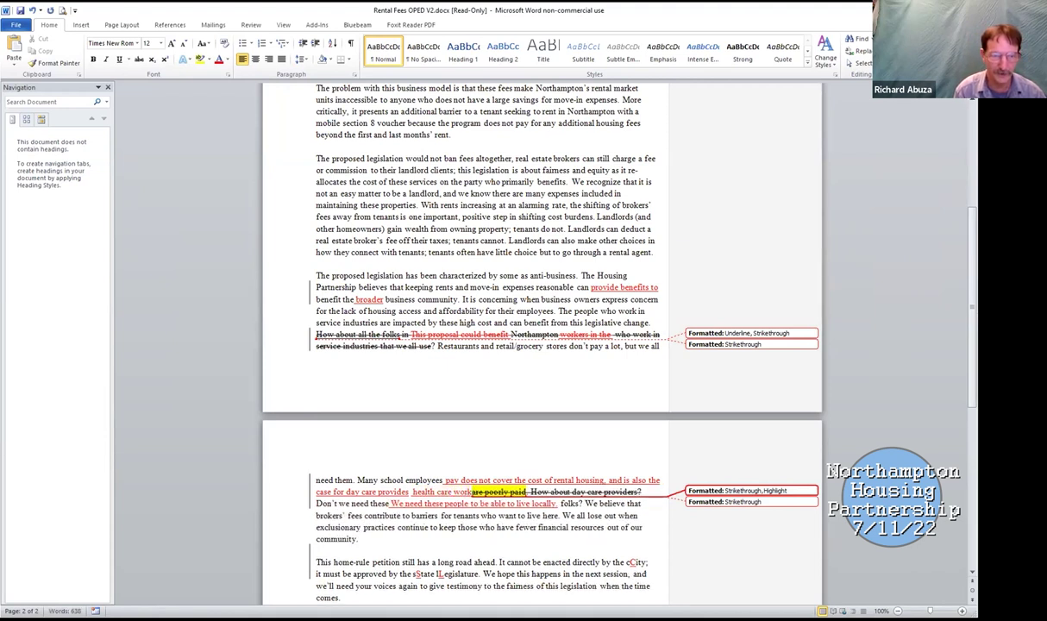
type("ers")
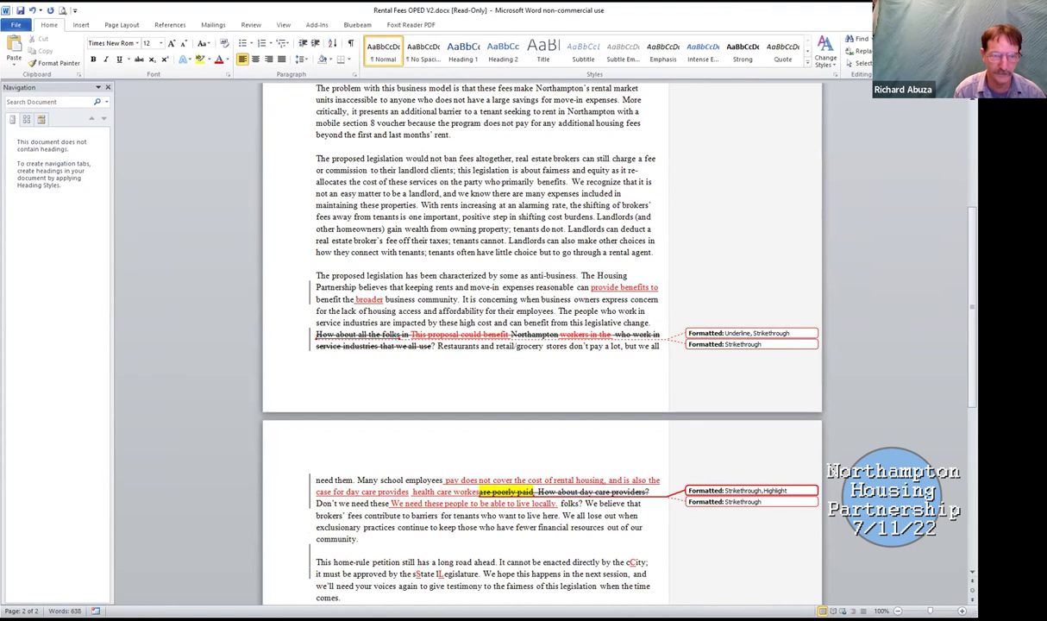
type(",")
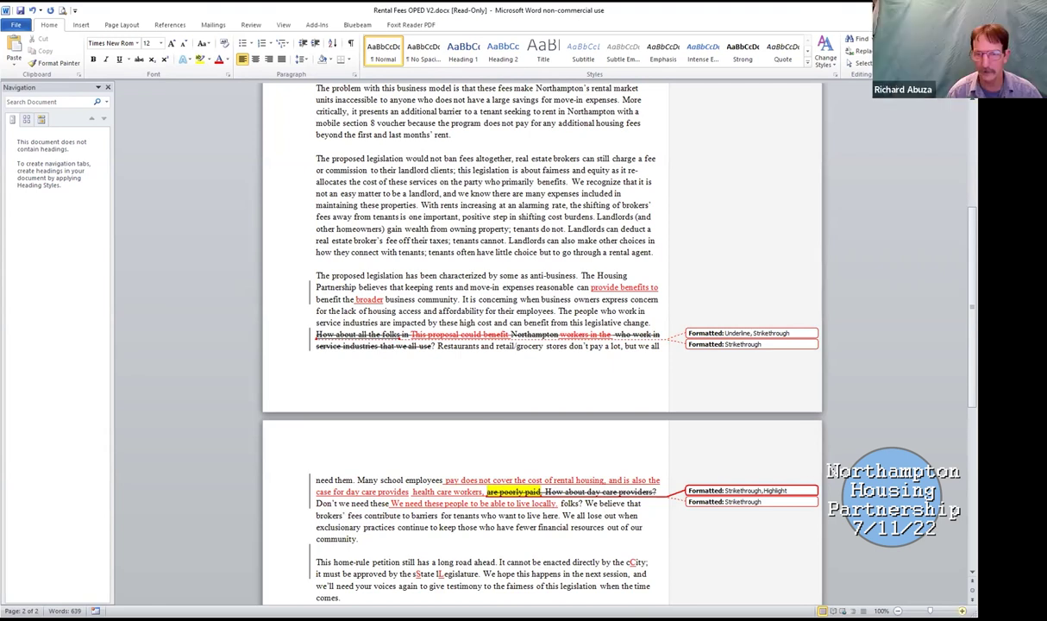
scroll(753, 339, "up", 1, "ctrl")
scroll(753, 339, "up", 2)
scroll(752, 339, "up", 3)
scroll(753, 339, "up", 2)
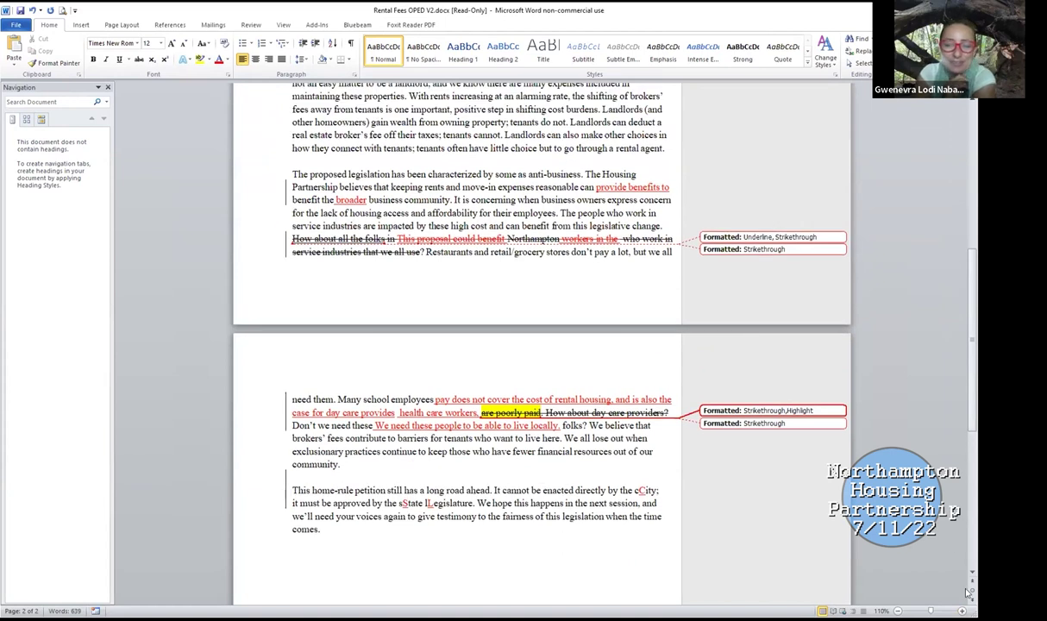
scroll(752, 339, "up", 1)
scroll(753, 339, "down", 3)
scroll(753, 339, "up", 2, "ctrl")
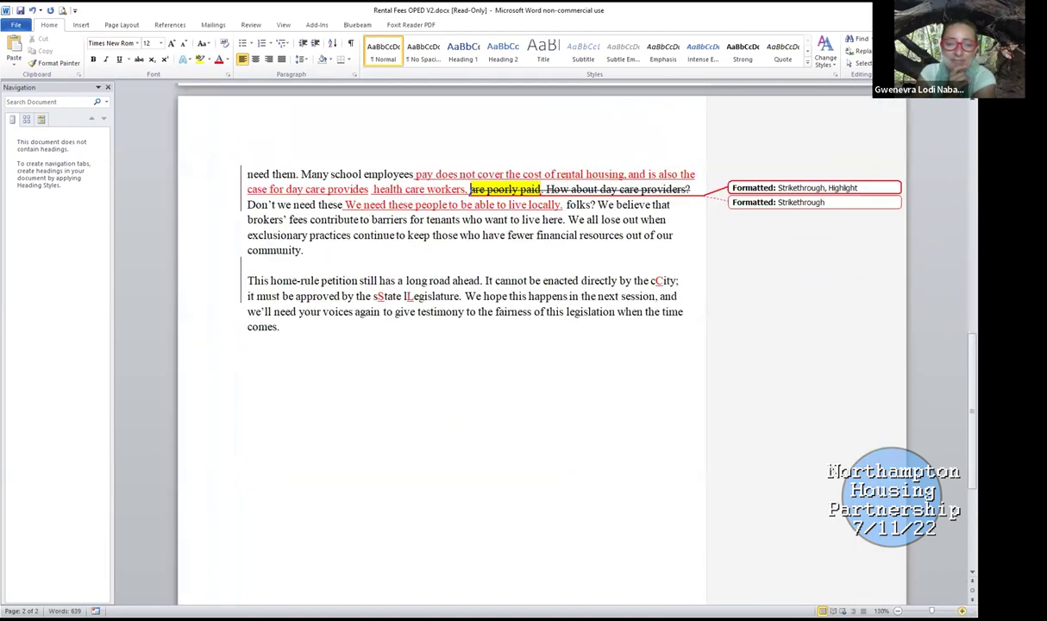
scroll(753, 339, "up", 2, "ctrl")
scroll(773, 433, "up", 1)
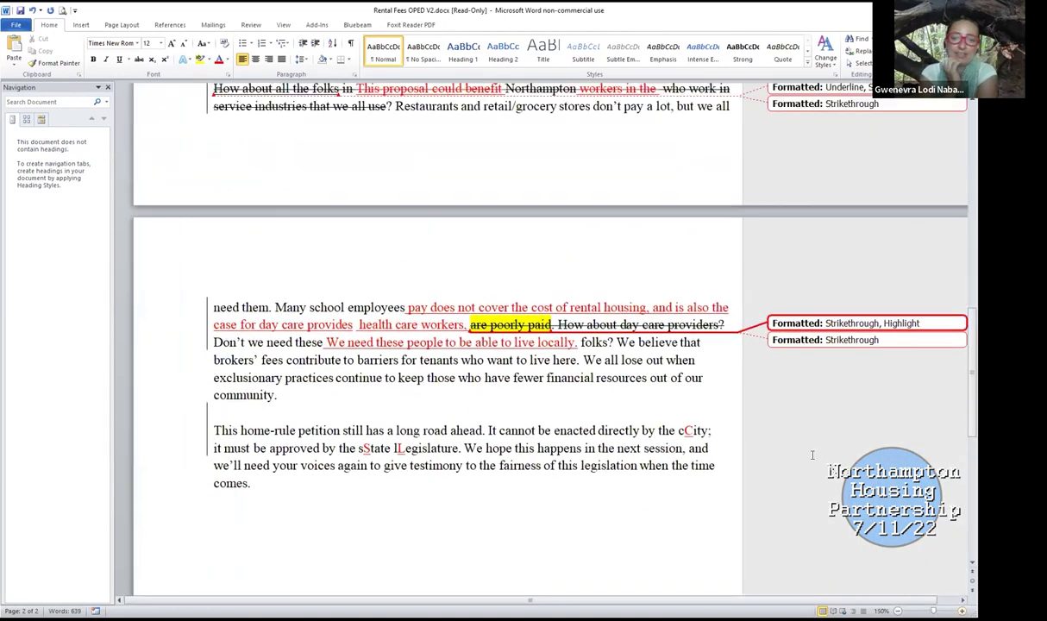
scroll(812, 460, "up", 1)
scroll(812, 460, "up", 2)
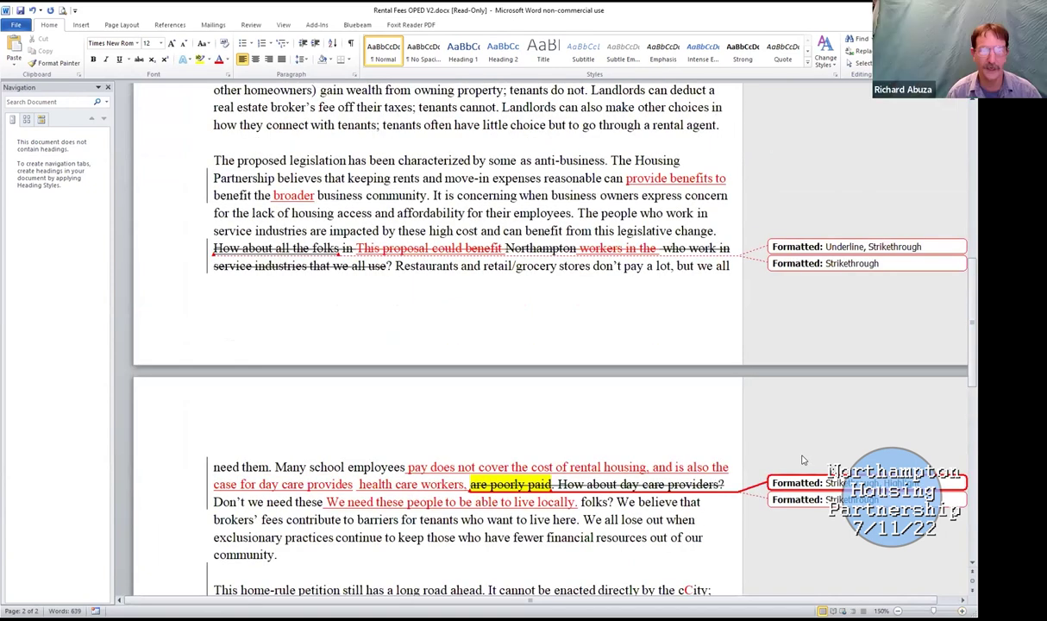
scroll(802, 461, "down", 1)
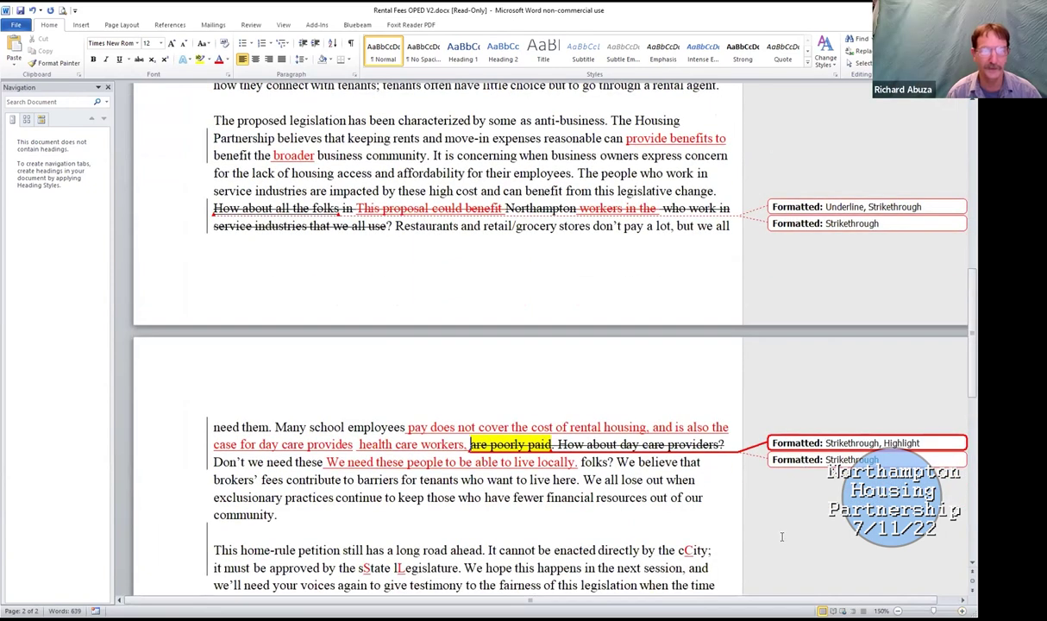
scroll(779, 535, "down", 1)
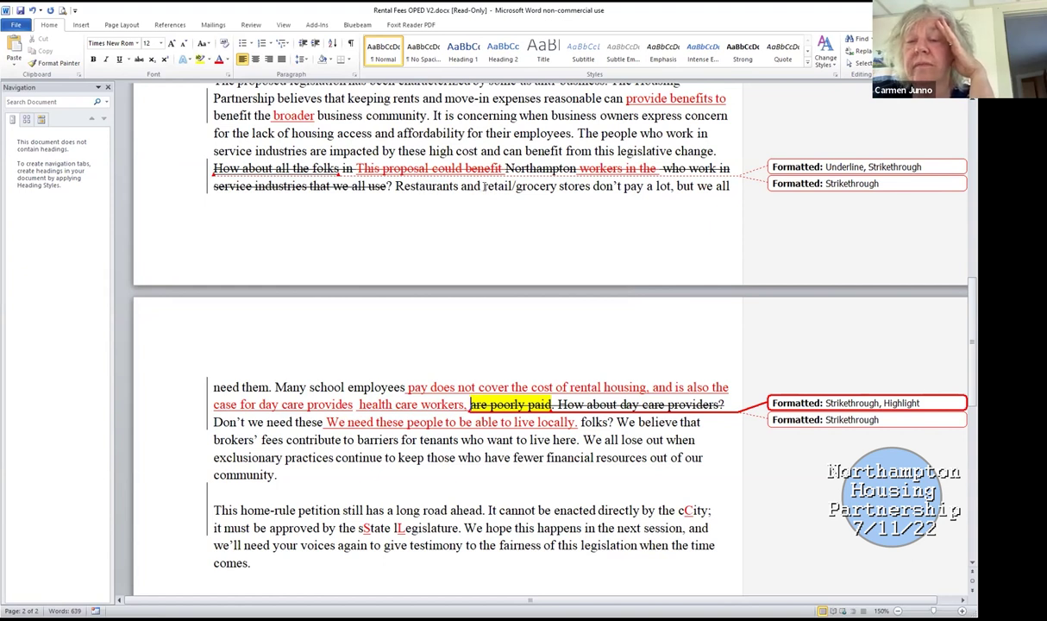
Step: Retype the retail sentence to end 'we all need these workers in our community.'
left_click_drag(484, 185, 570, 186)
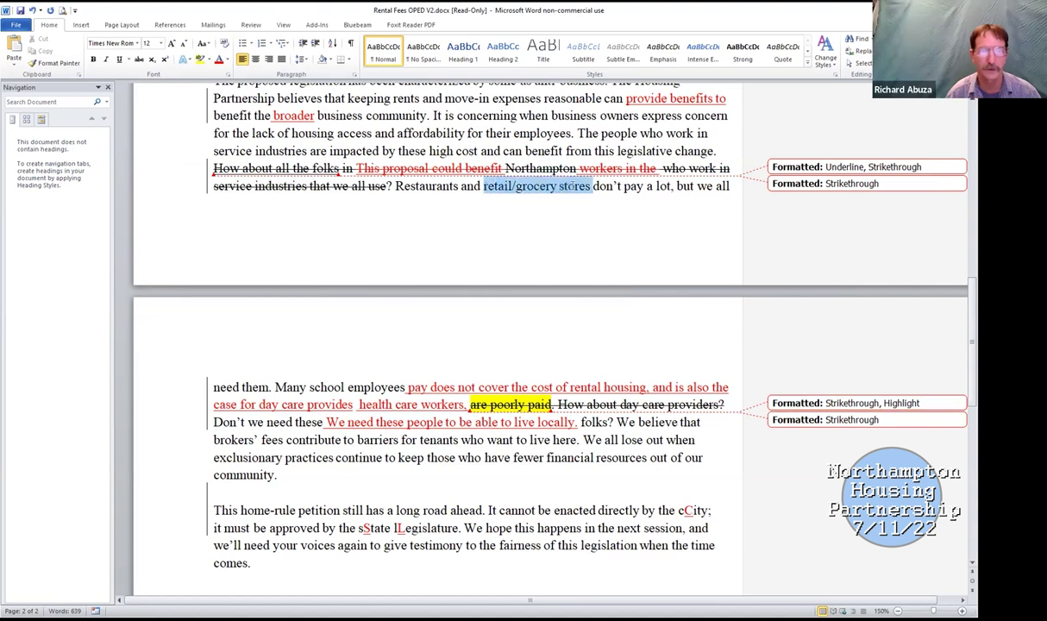
type("re")
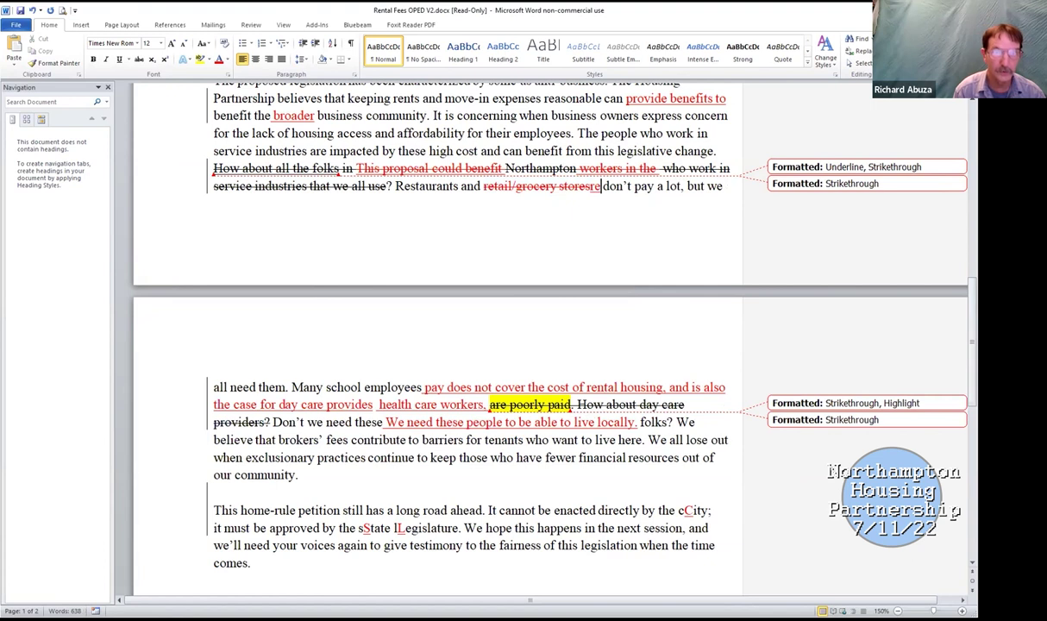
type("tails")
key("BackSpace")
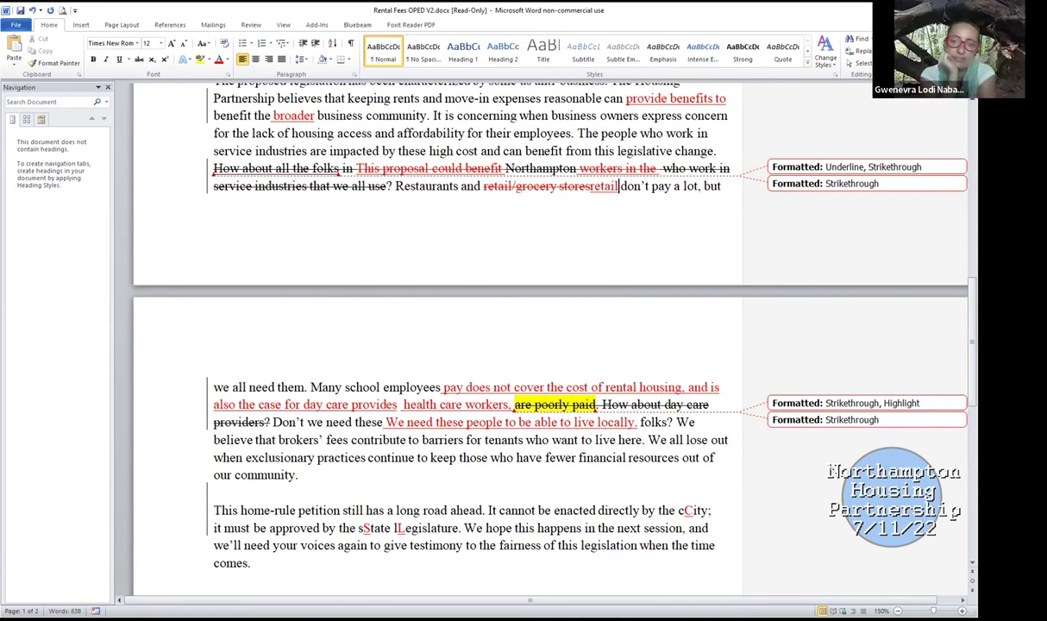
type("work")
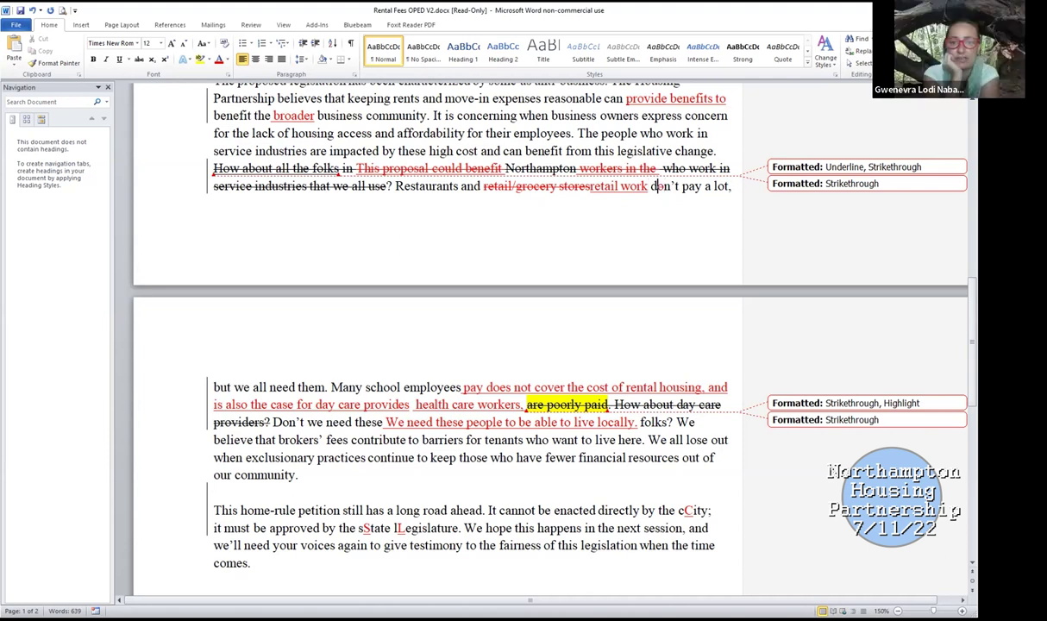
type("es")
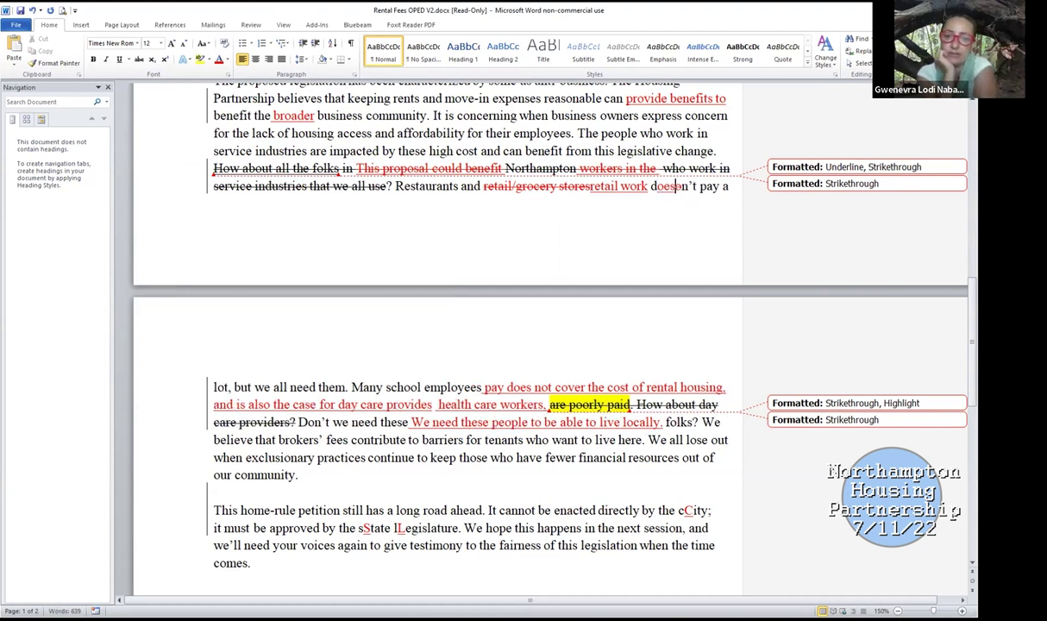
type("n'tnot")
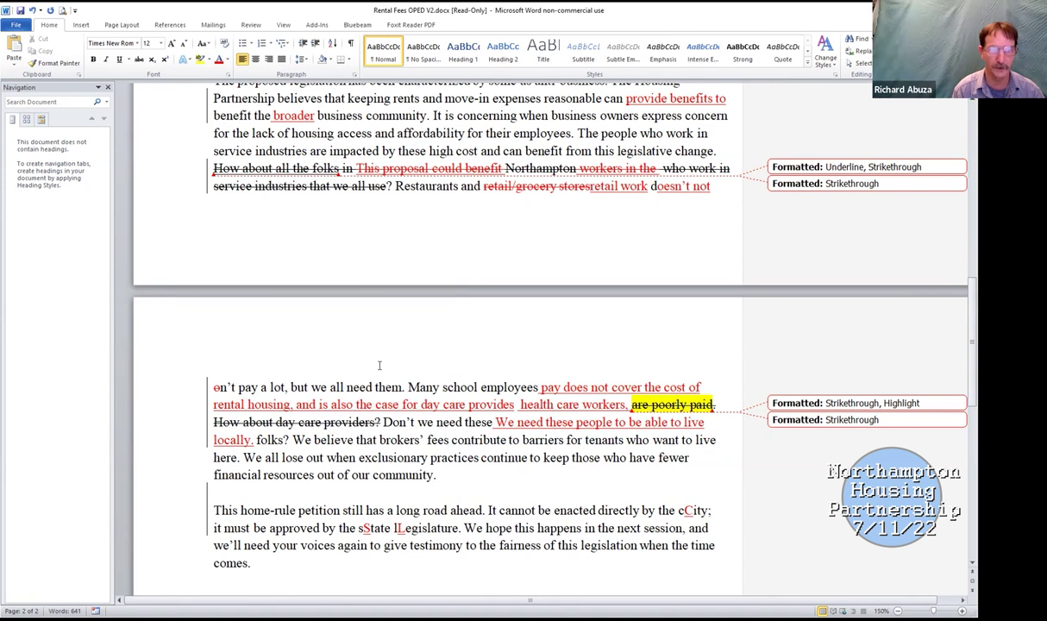
key("BackSpace")
key("BackSpace")
type("ese")
type(" bysu")
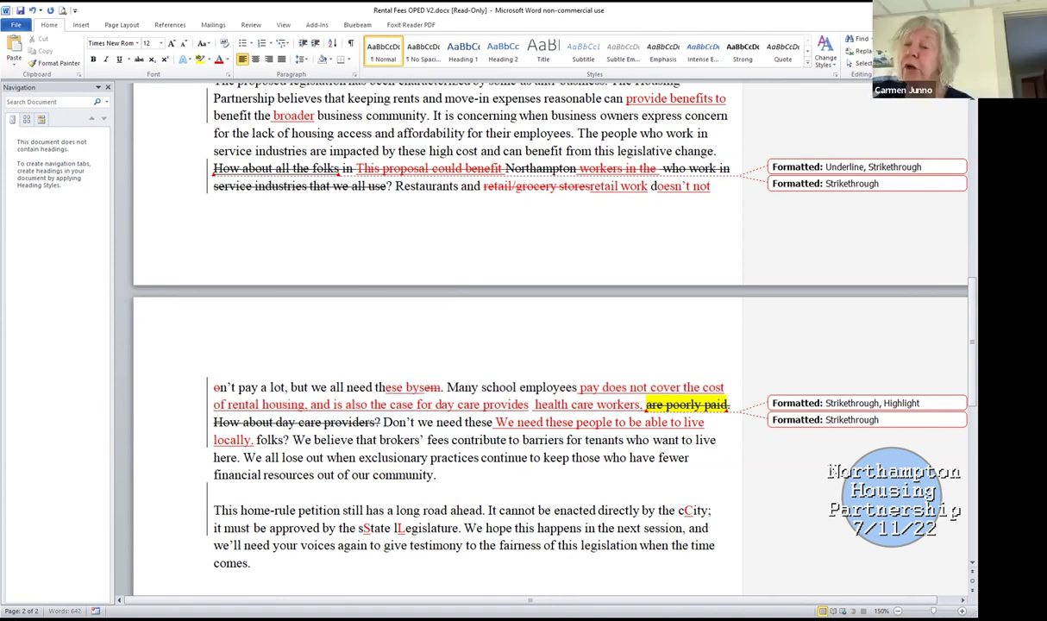
key("BackSpace")
key("BackSpace")
key("BackSpace")
key("BackSpace")
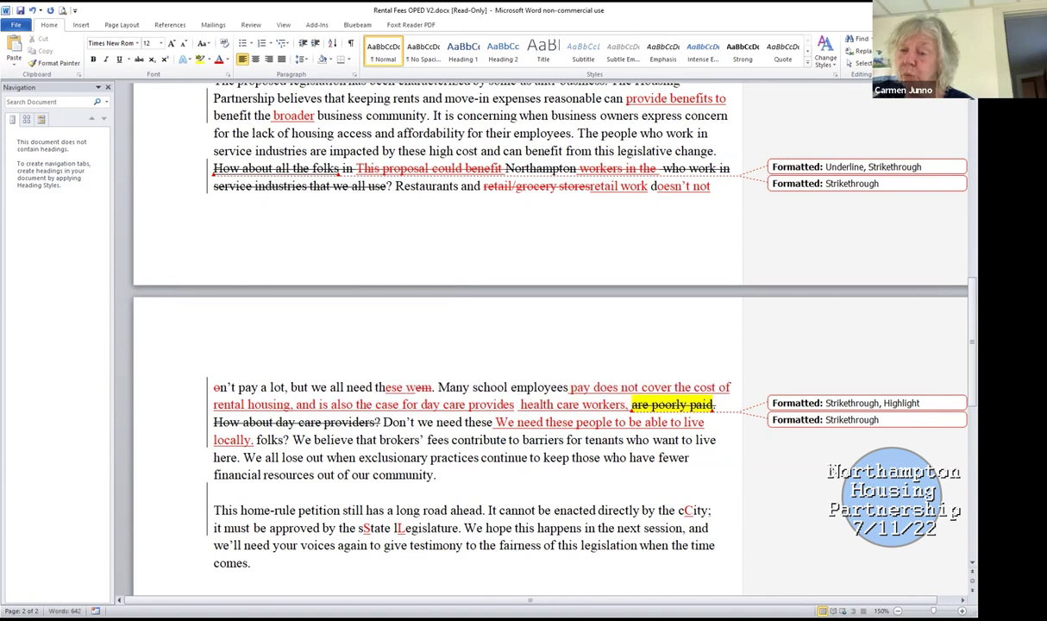
type("workers in our ")
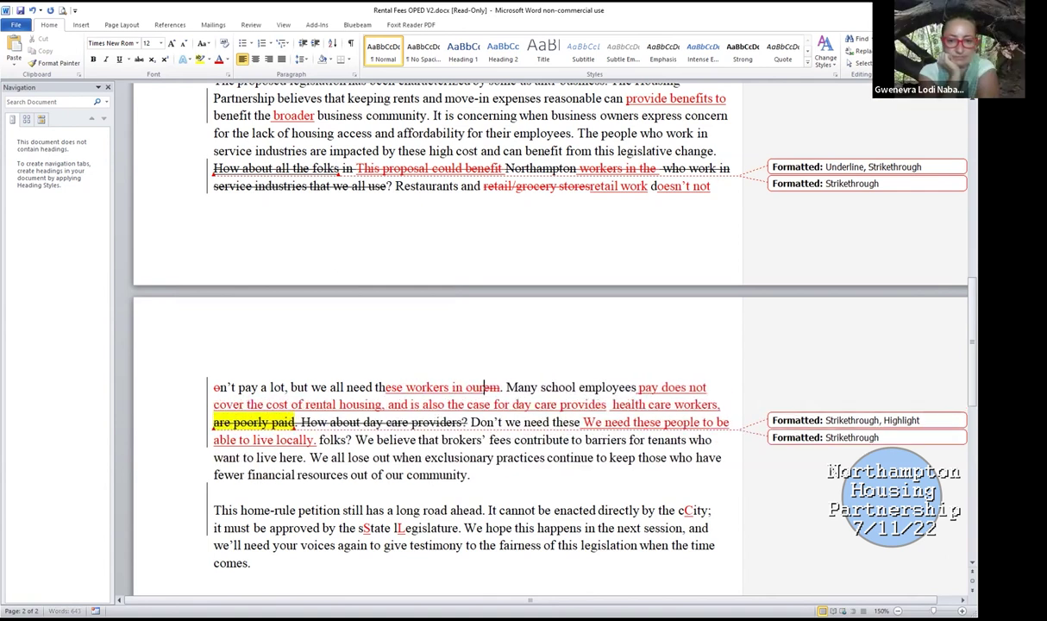
type("community")
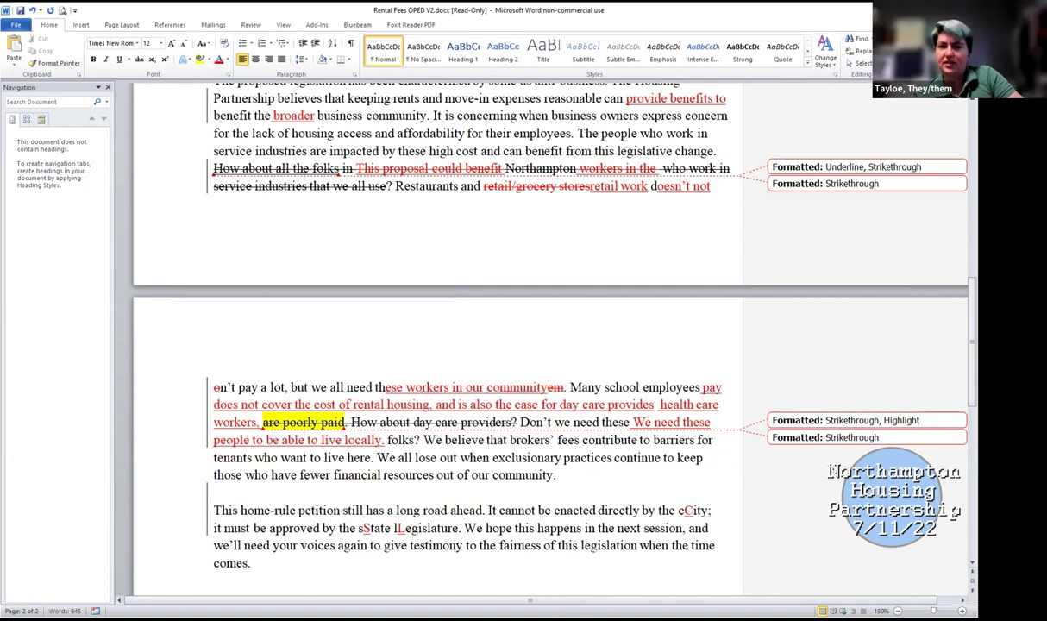
type(".")
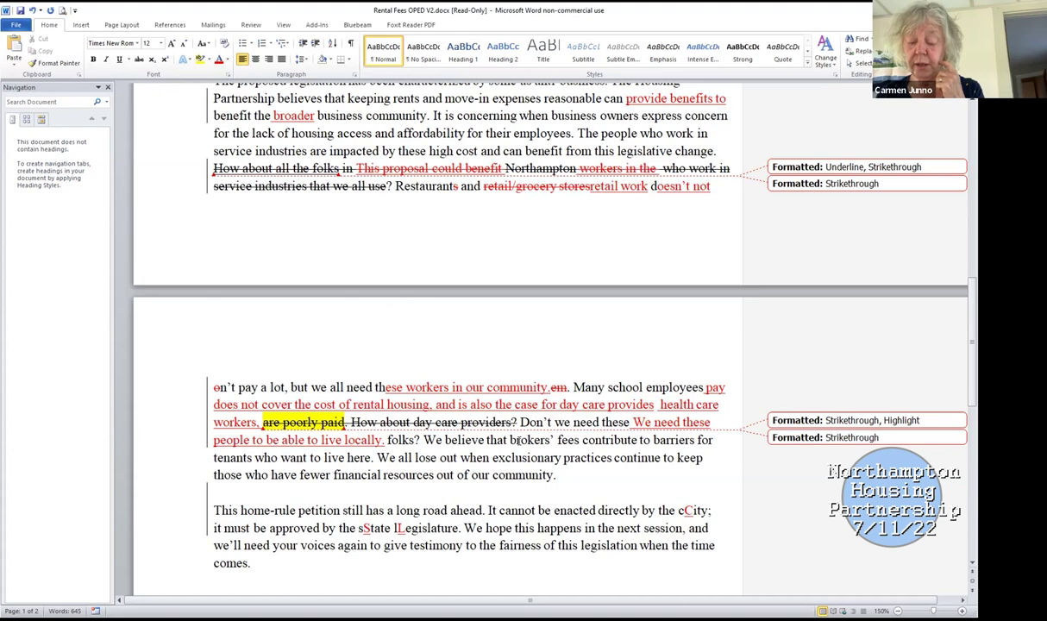
scroll(551, 420, "up", 5)
scroll(528, 407, "up", 5)
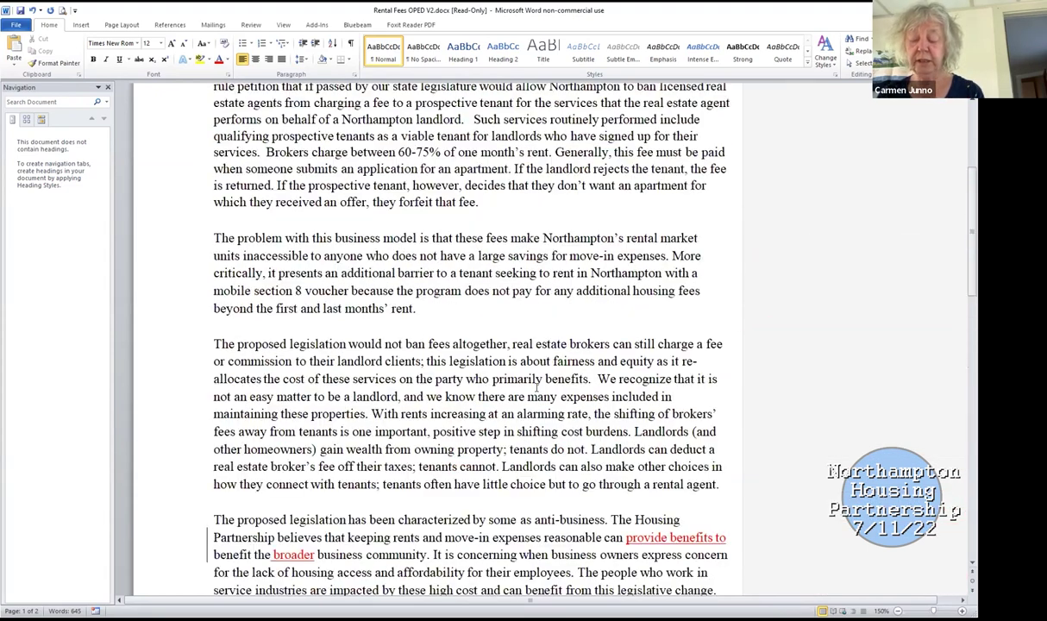
scroll(530, 396, "up", 4)
scroll(536, 385, "down", 3)
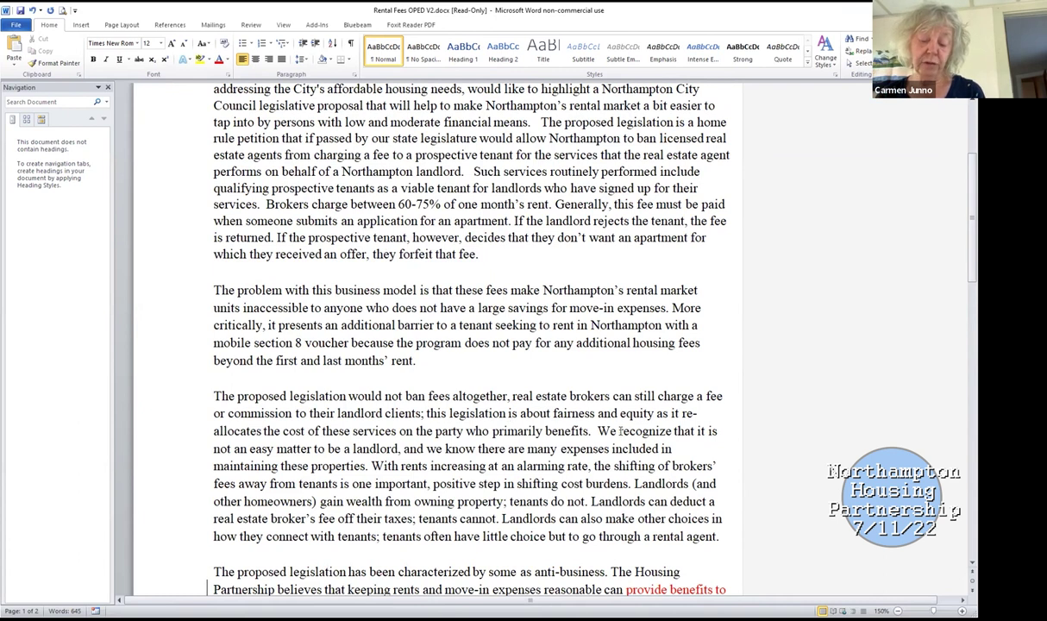
Step: Insert 'as' after 'altogether,' and add a period after 'clients', capitalising 'This'
left_click(509, 395)
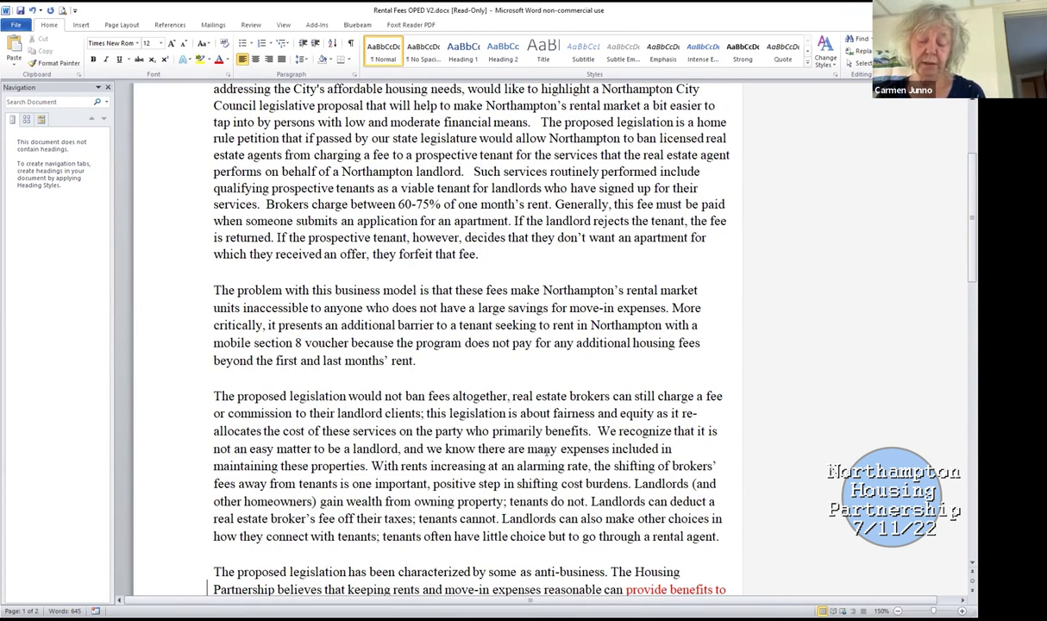
type("as")
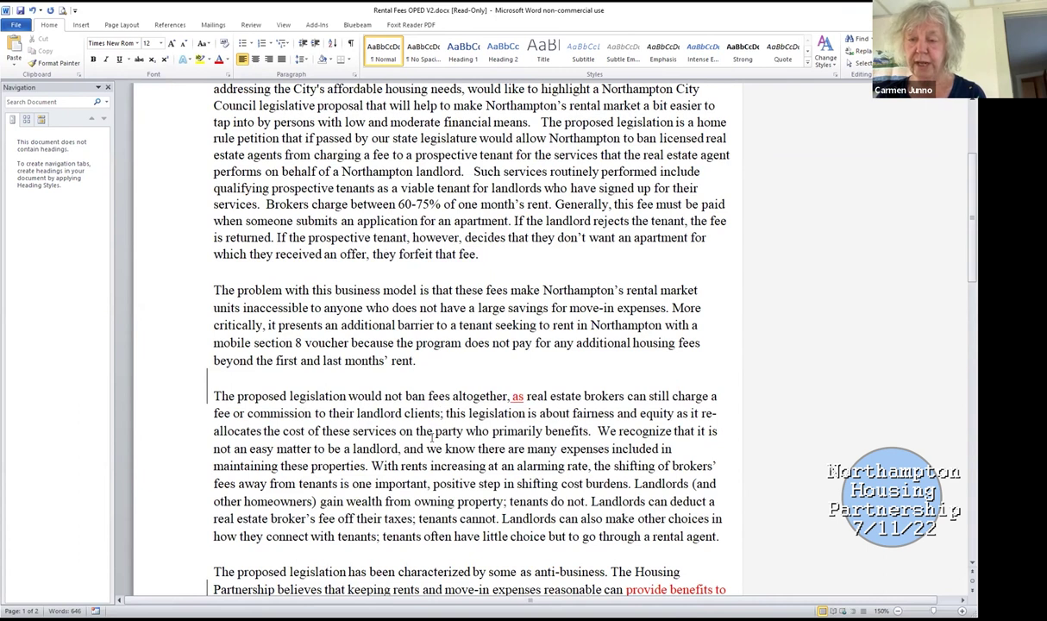
left_click(440, 413)
type(".")
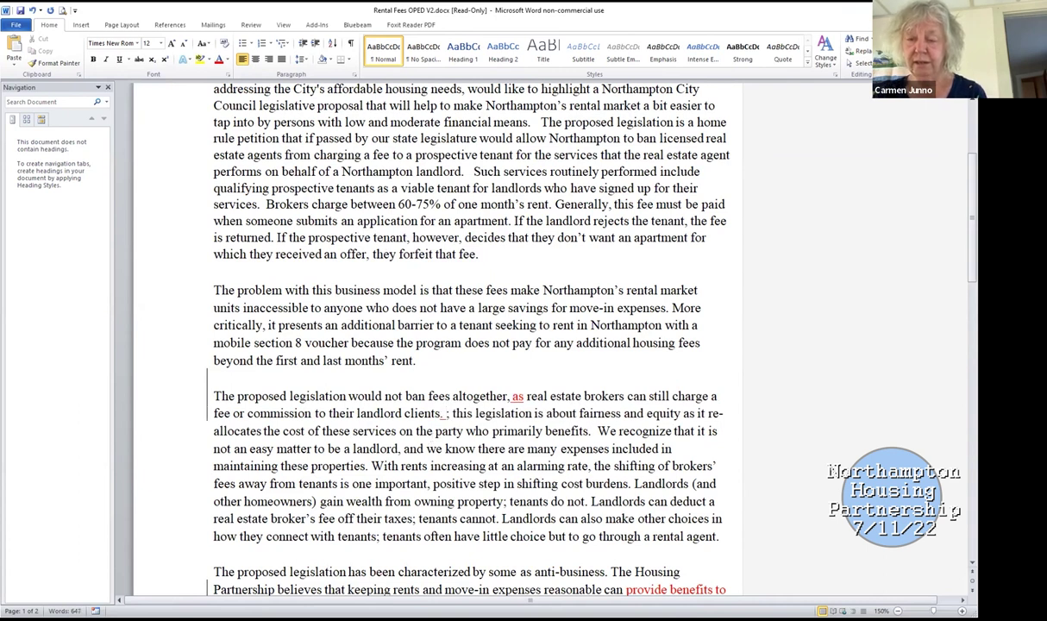
left_click(452, 414)
type("T")
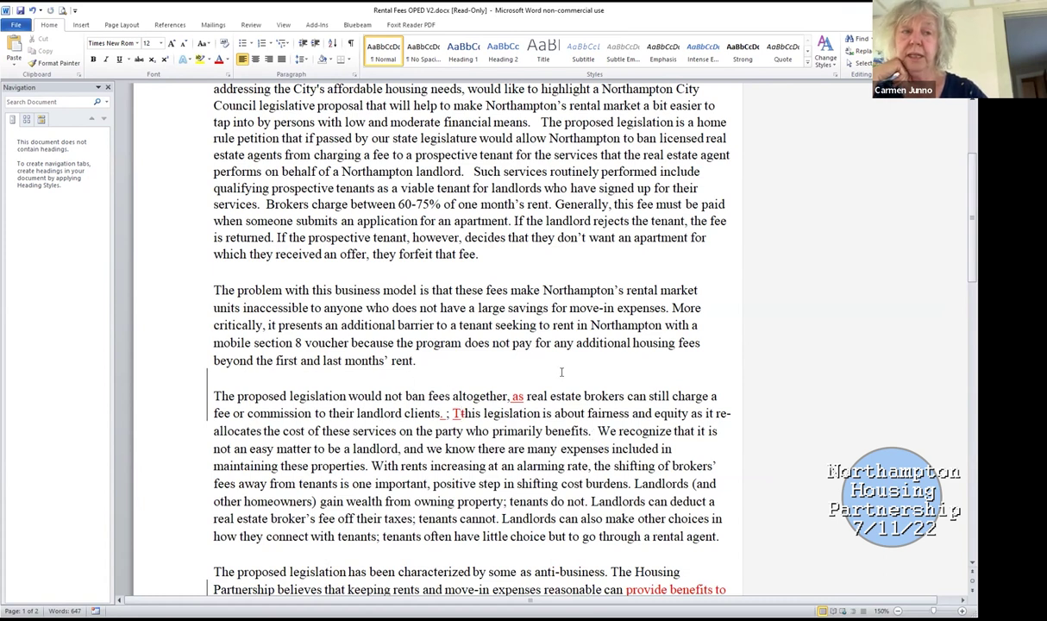
scroll(552, 371, "down", 4)
scroll(544, 373, "down", 3)
scroll(538, 373, "down", 3)
scroll(539, 374, "down", 3)
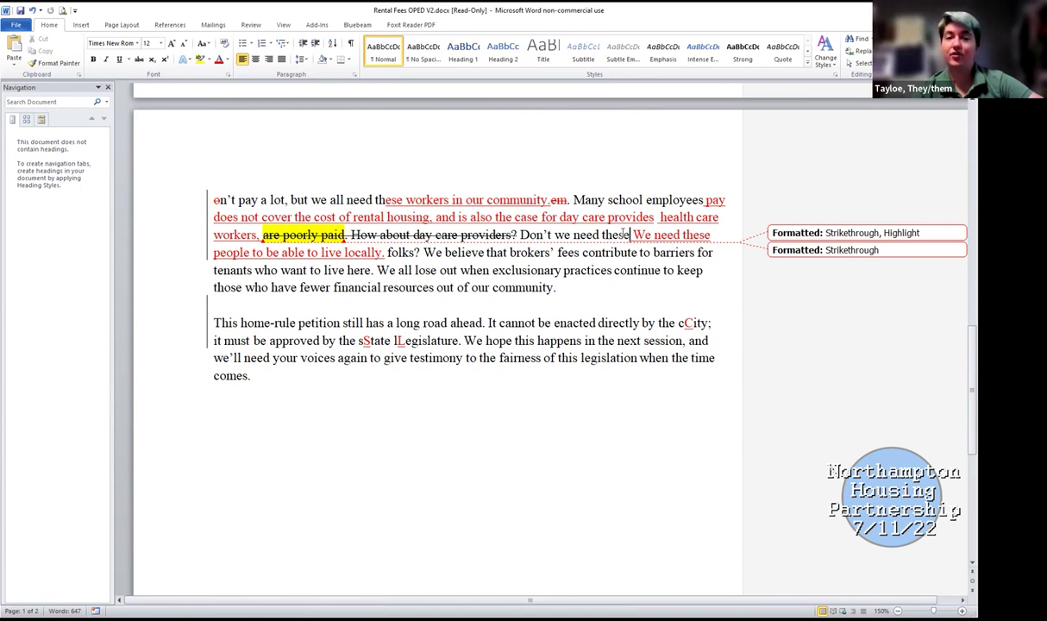
Step: Delete 'Don't we need these' and 'folks?', and place the cursor after 'it' in the home-rule paragraph
left_click_drag(631, 235, 515, 231)
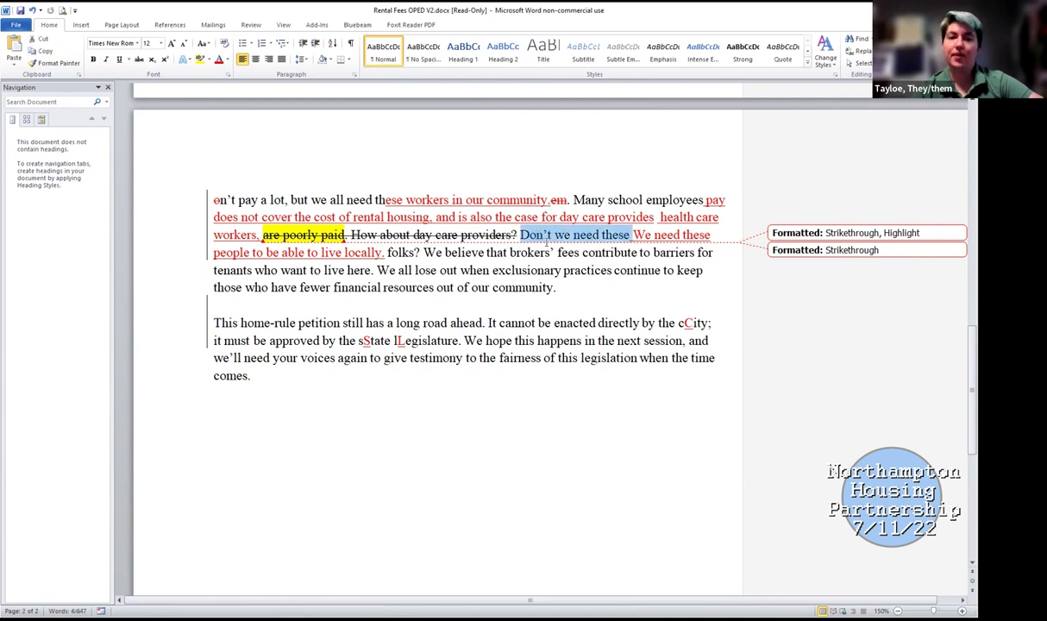
key("Delete")
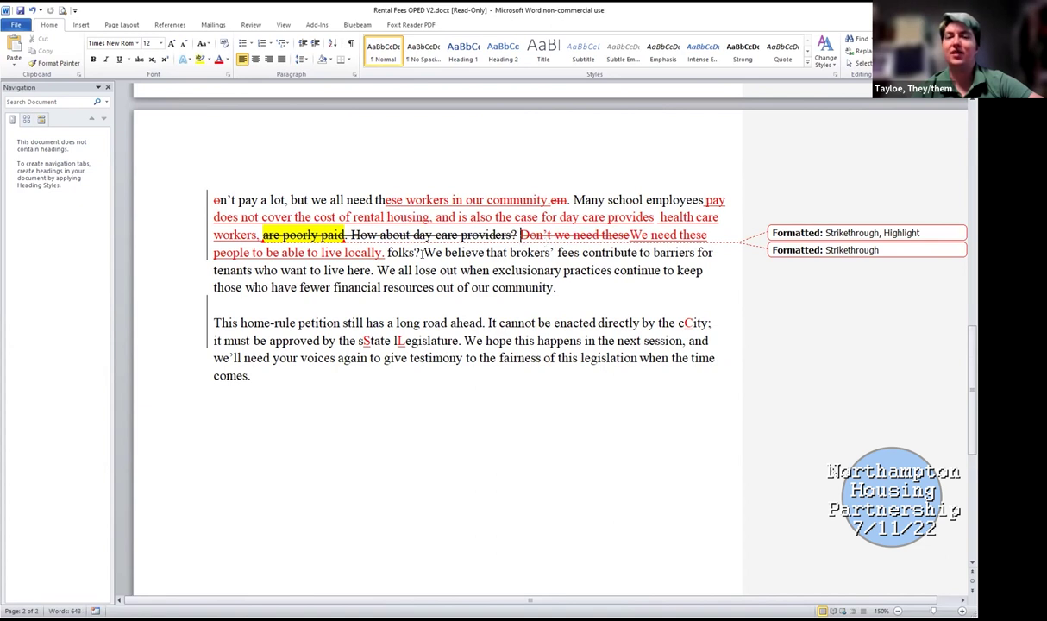
left_click_drag(422, 252, 394, 255)
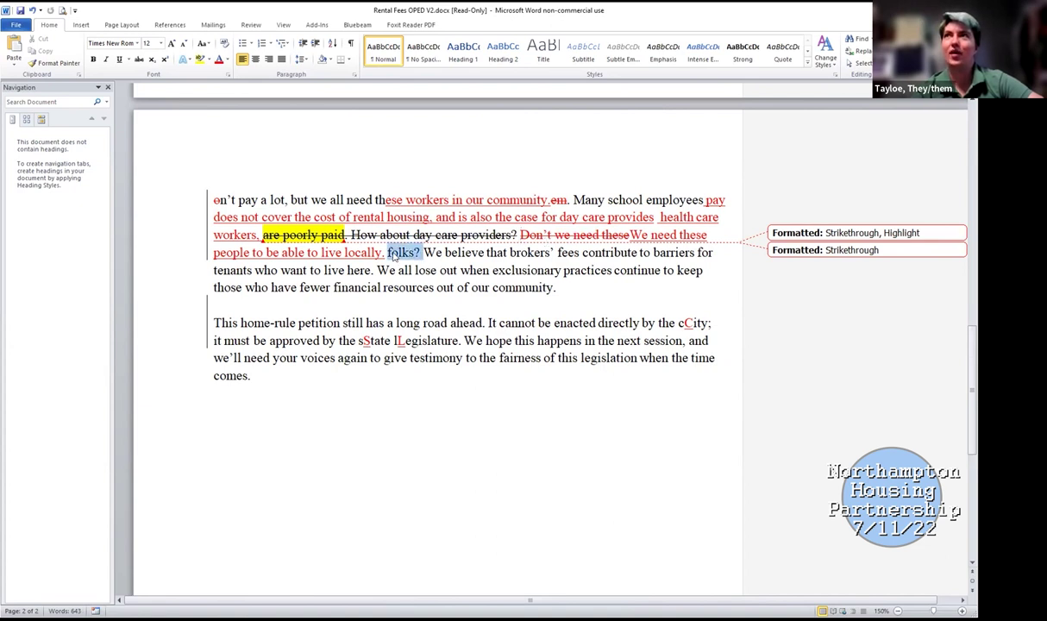
key("Delete")
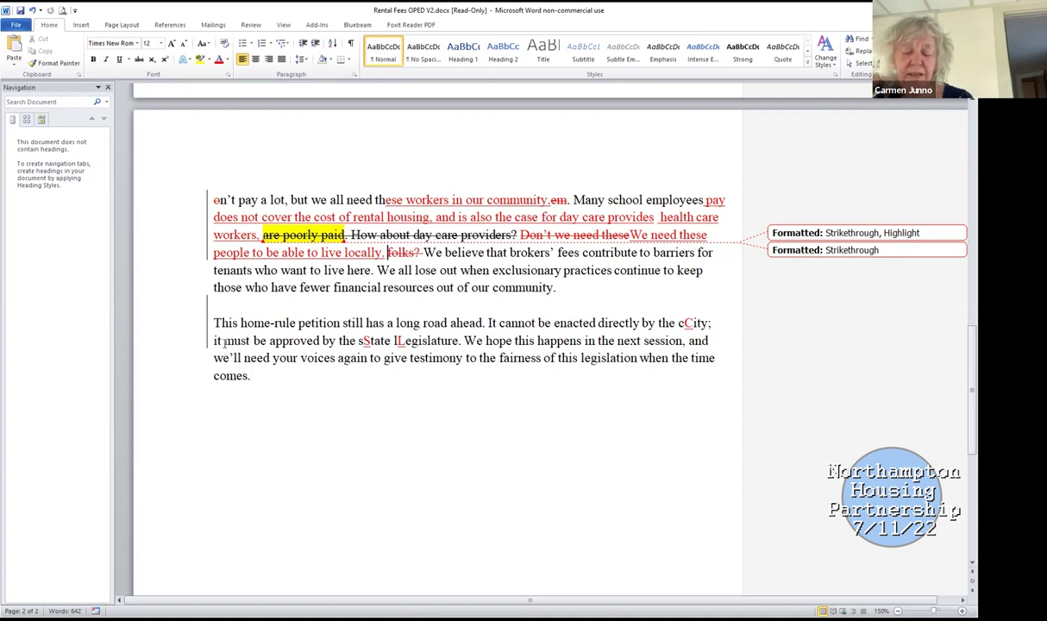
left_click(224, 340)
type("in ")
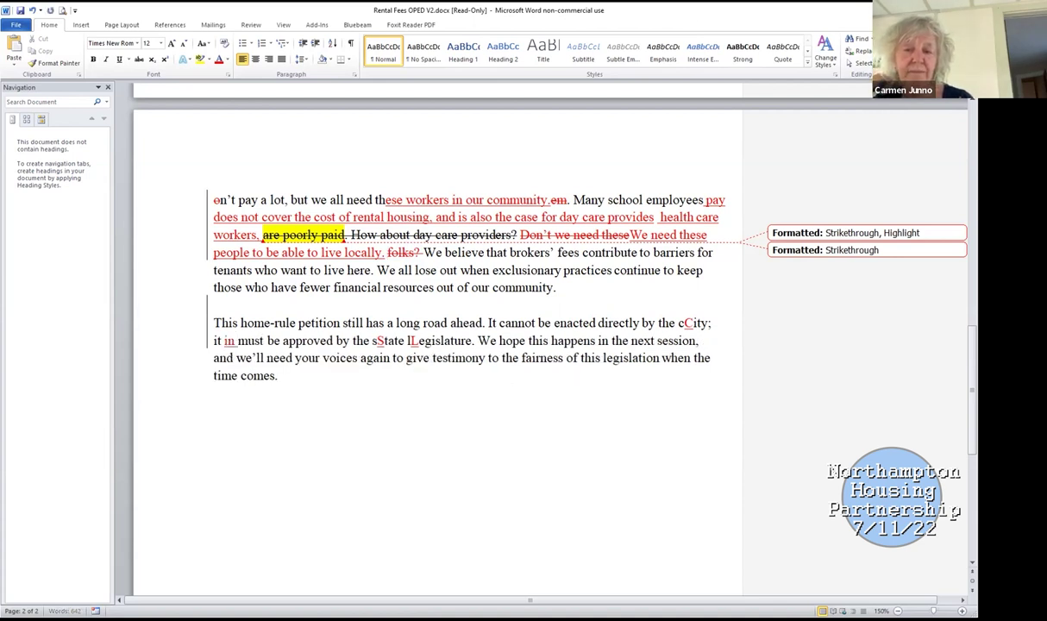
type("the pros")
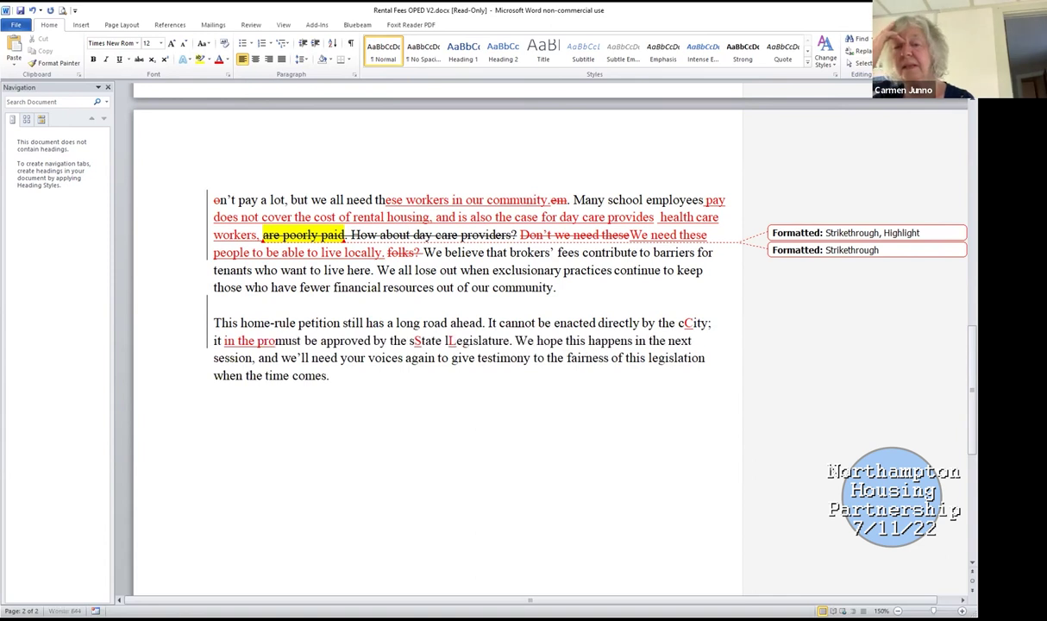
type("cess of approv")
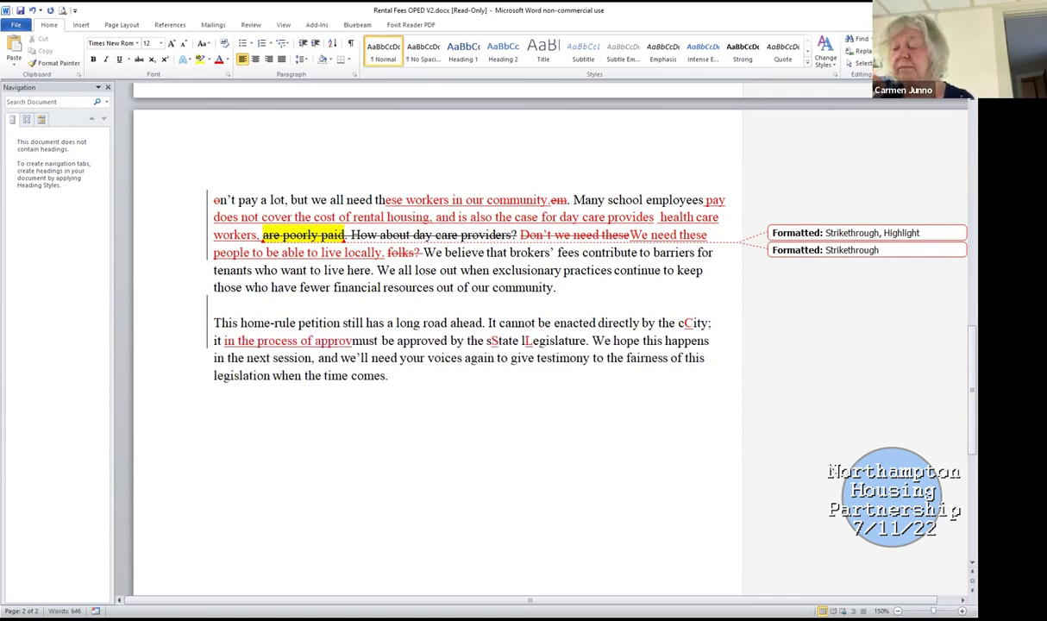
type("al")
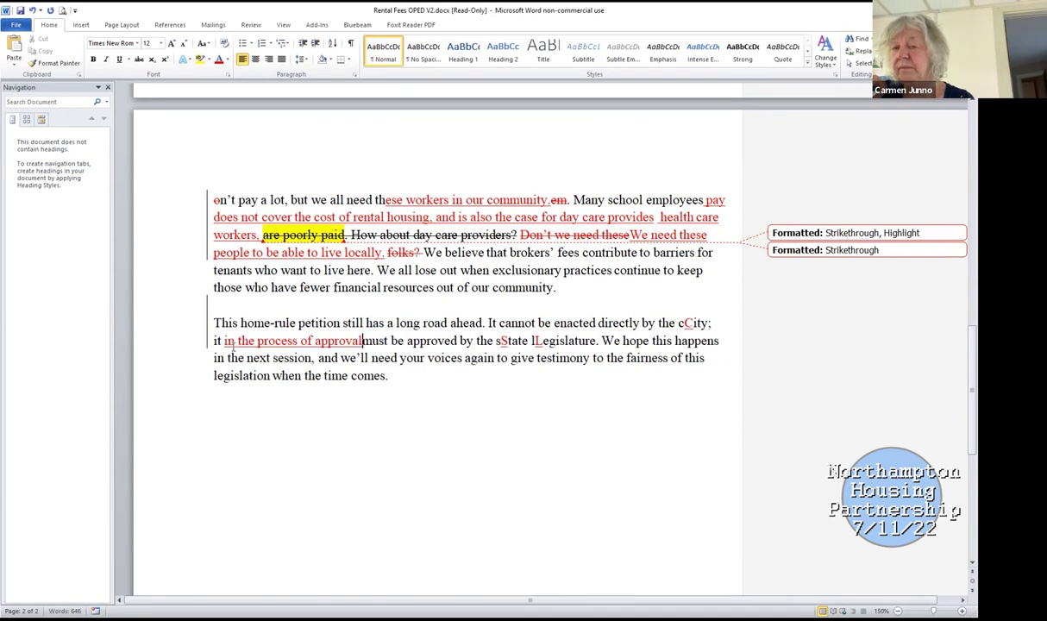
Step: Delete 'must be approved', leaving 'in the process of approval' after 'it'
left_click_drag(457, 341, 363, 341)
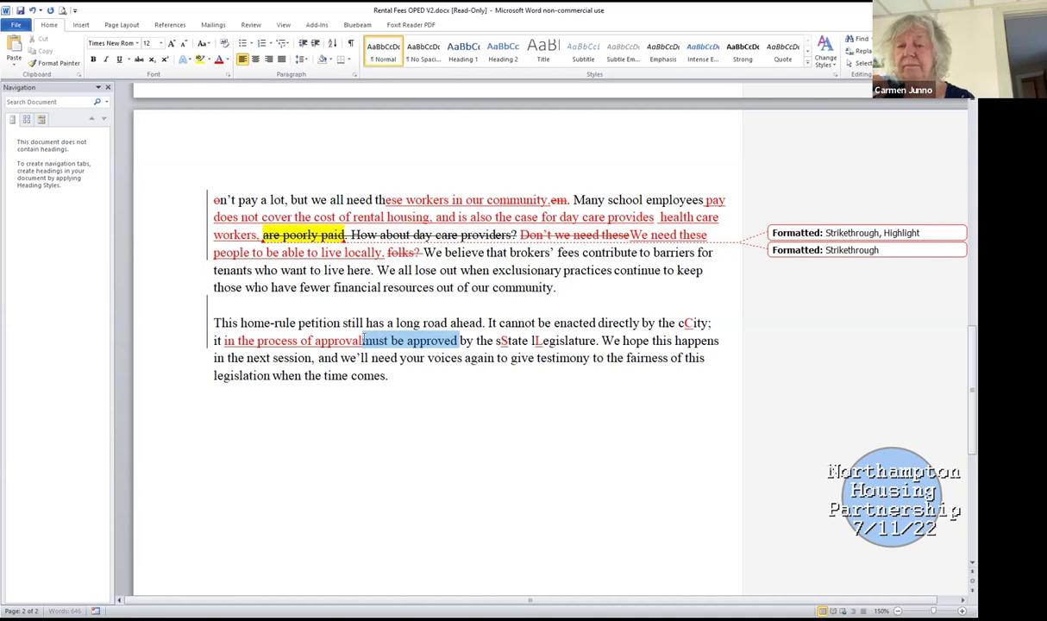
key("Delete")
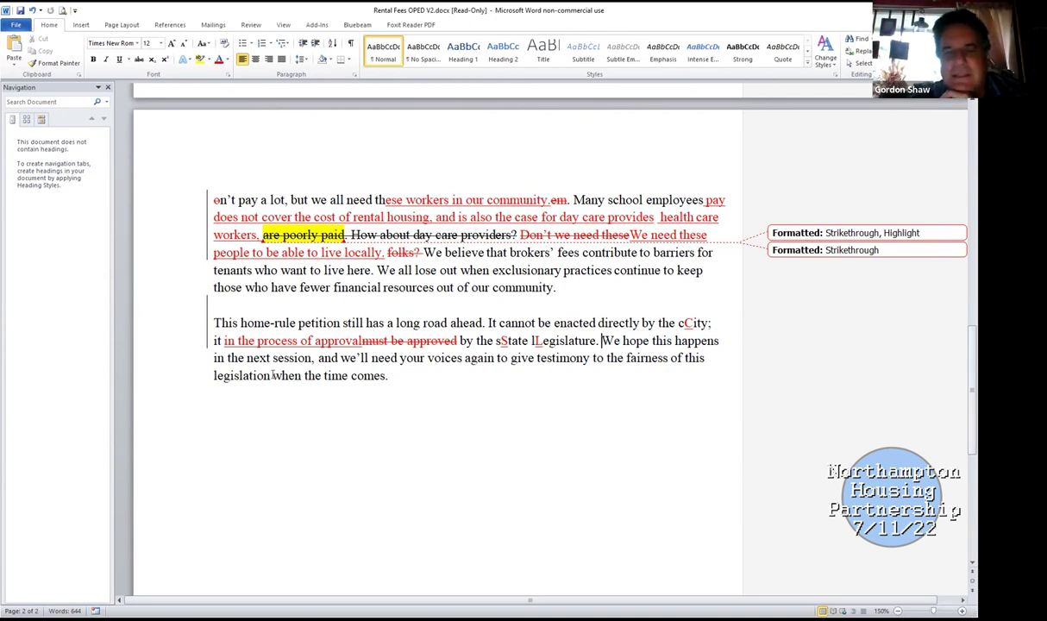
Step: Add 'in the coming months.' after 'legislation' and delete 'when the time comes.'
left_click(273, 376)
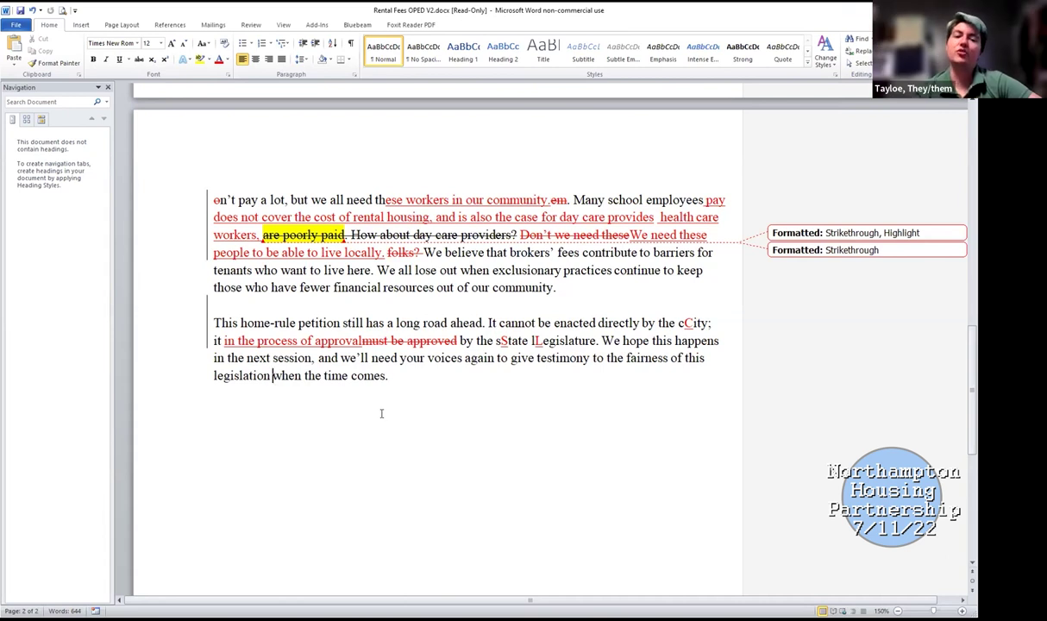
type("in the")
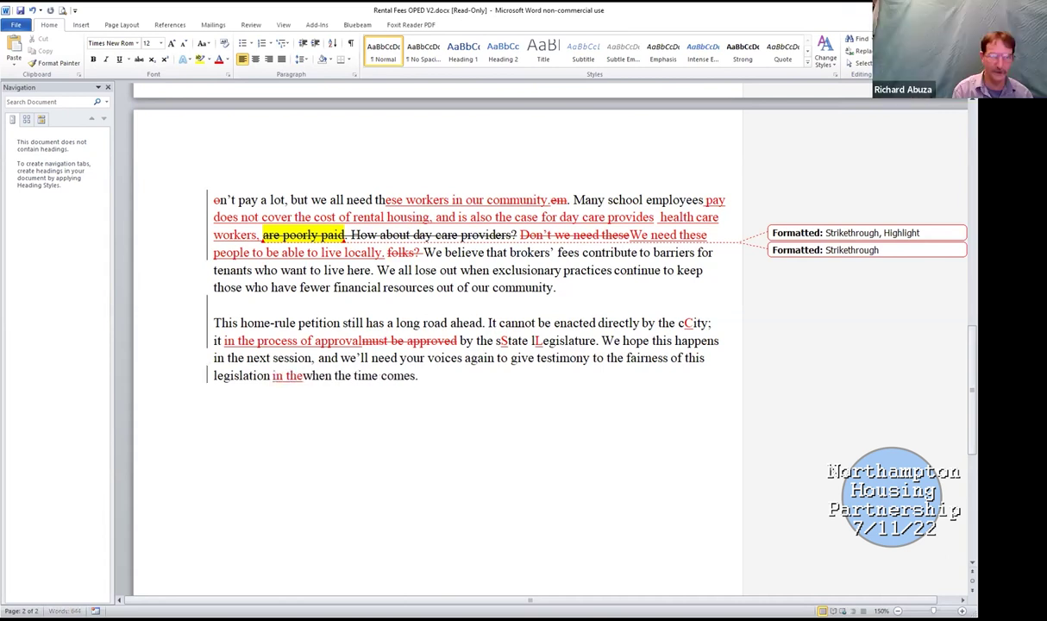
type(" coming month")
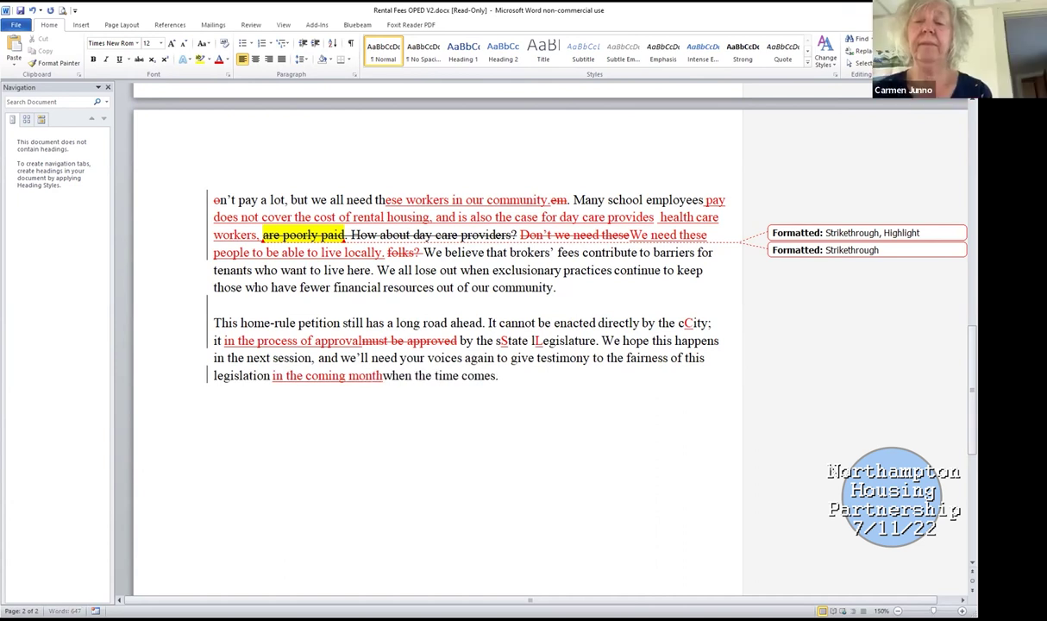
type("s.")
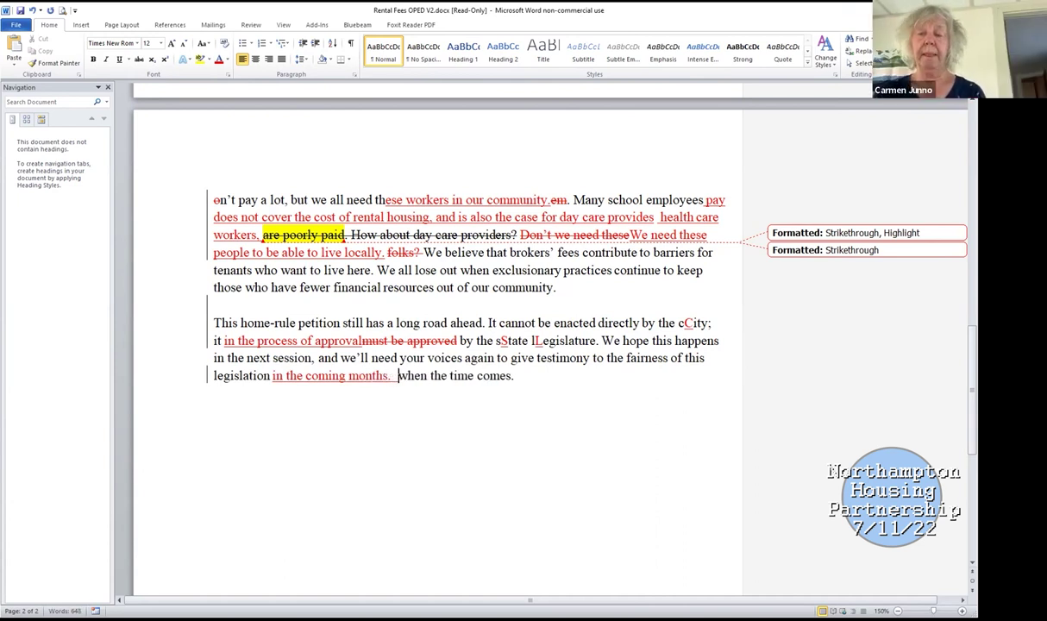
left_click_drag(513, 377, 398, 377)
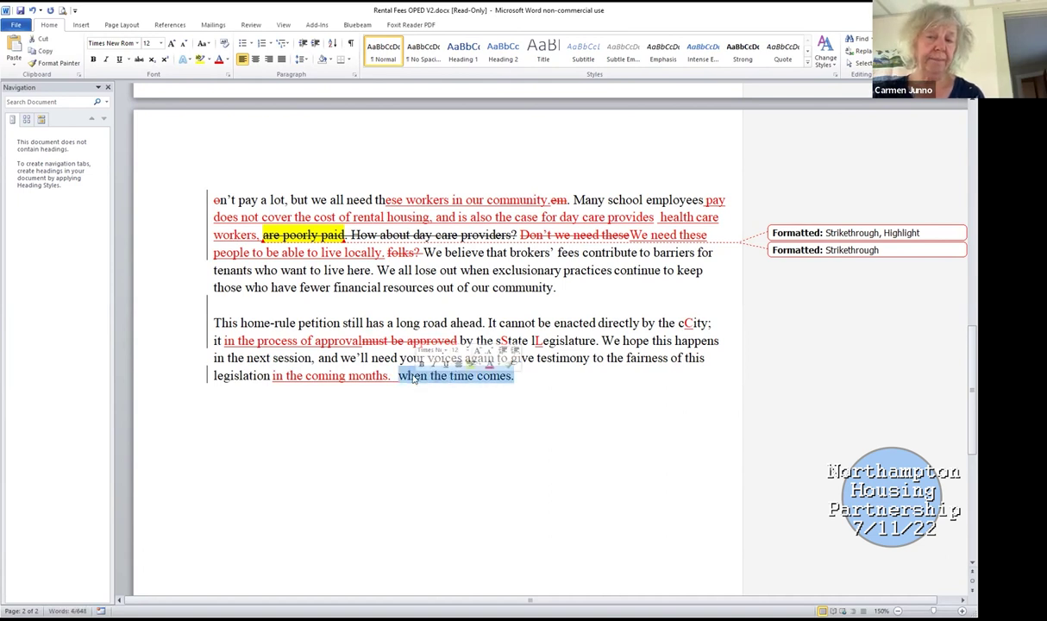
key("Delete")
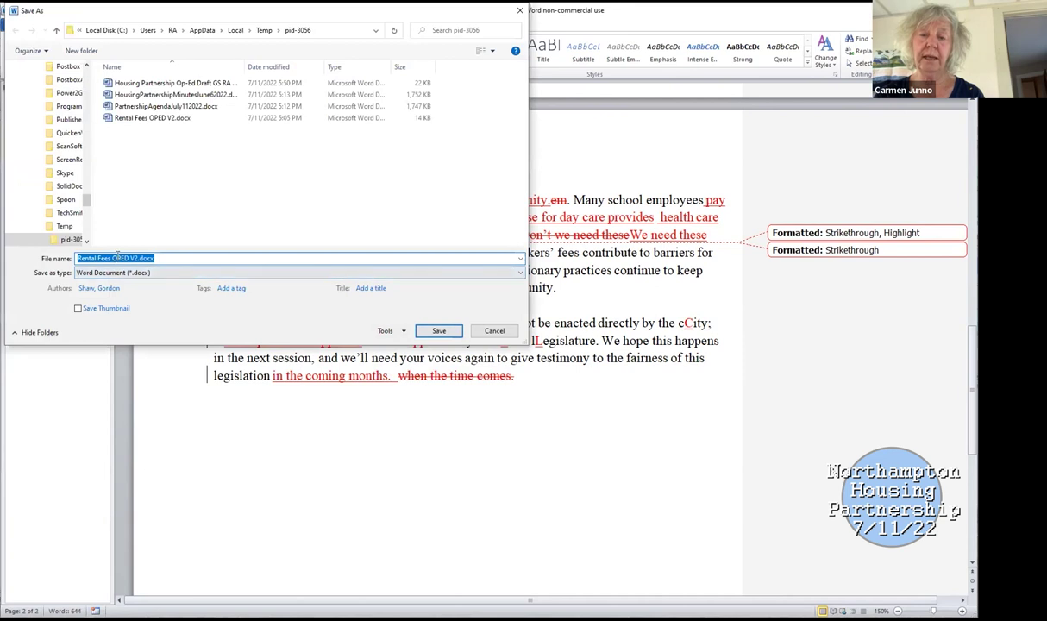
Step: Save the op-ed copy as 'Rental Fees meeting edits OPED V2.docx'
left_click(114, 258)
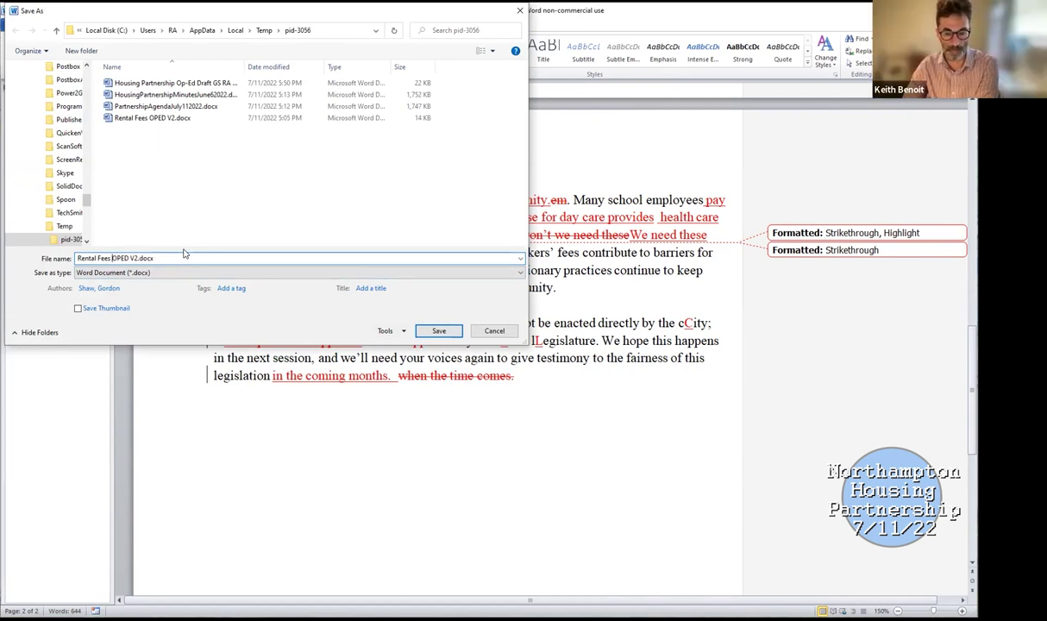
type("meeting edits")
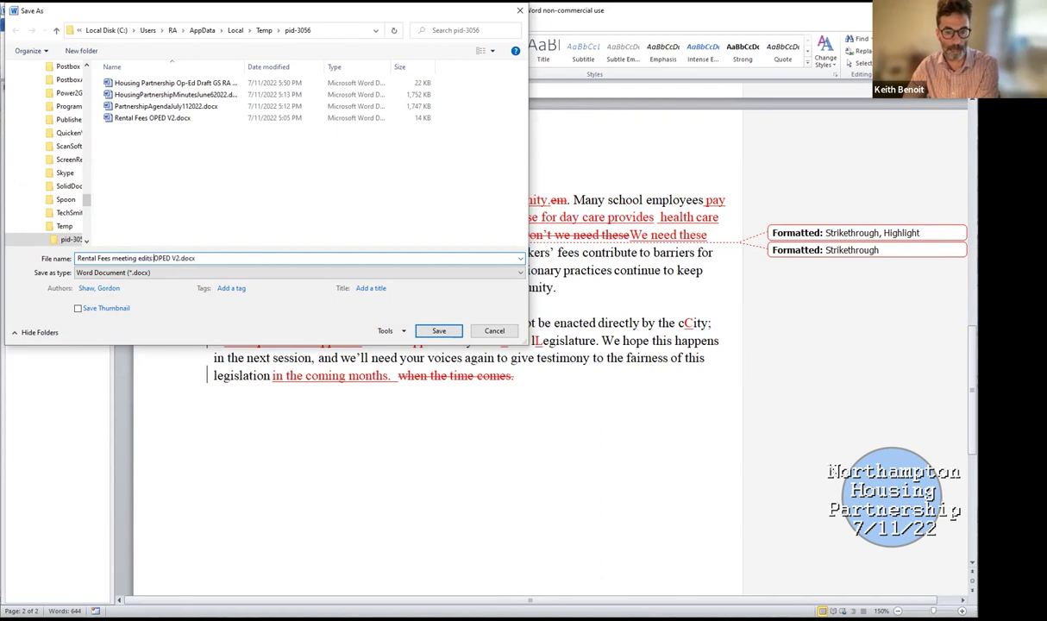
left_click(439, 332)
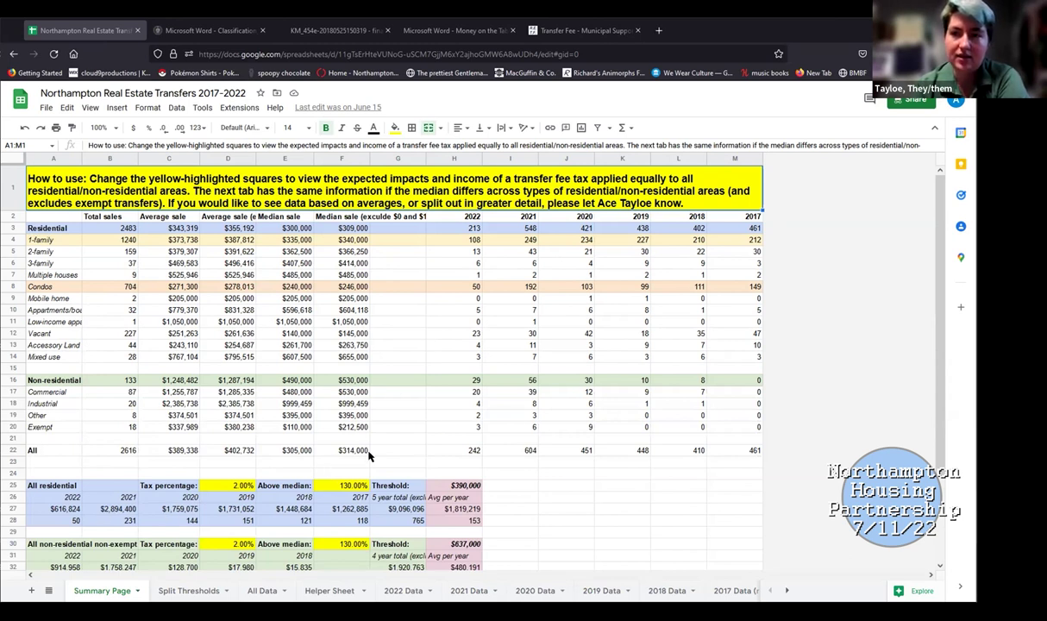
scroll(455, 457, "down", 2)
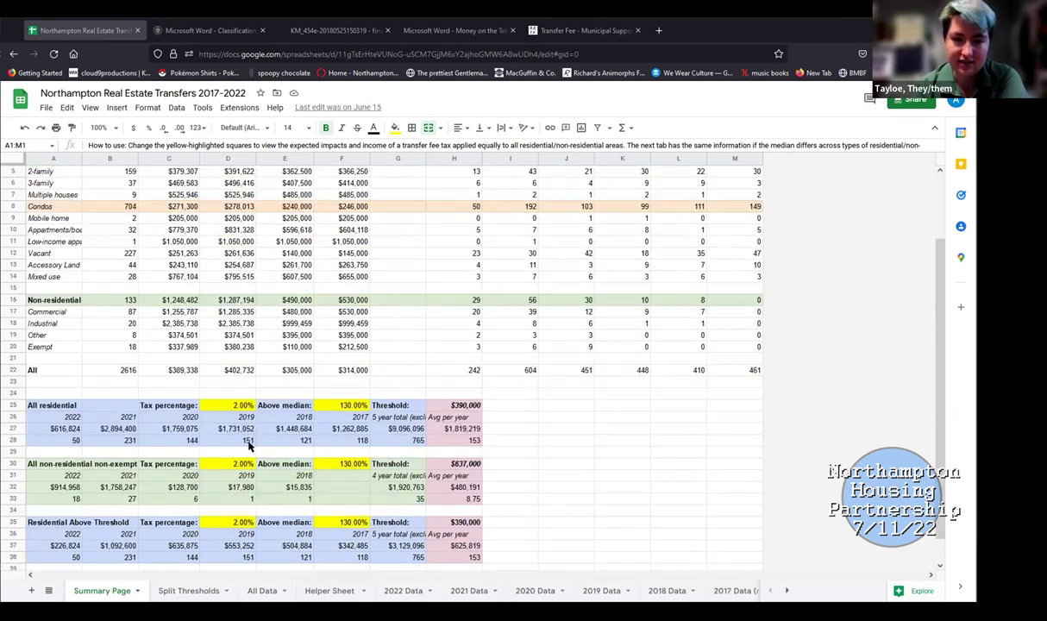
Step: Check residential inputs D25 and F25 and the median sale formula, then open Split Thresholds
left_click(216, 408)
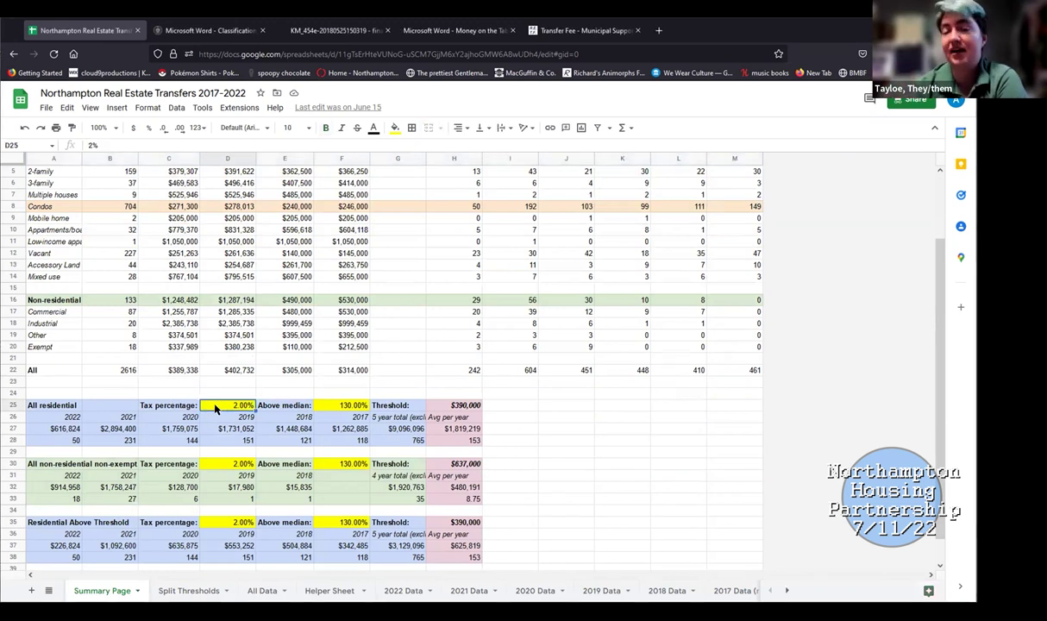
left_click(350, 403)
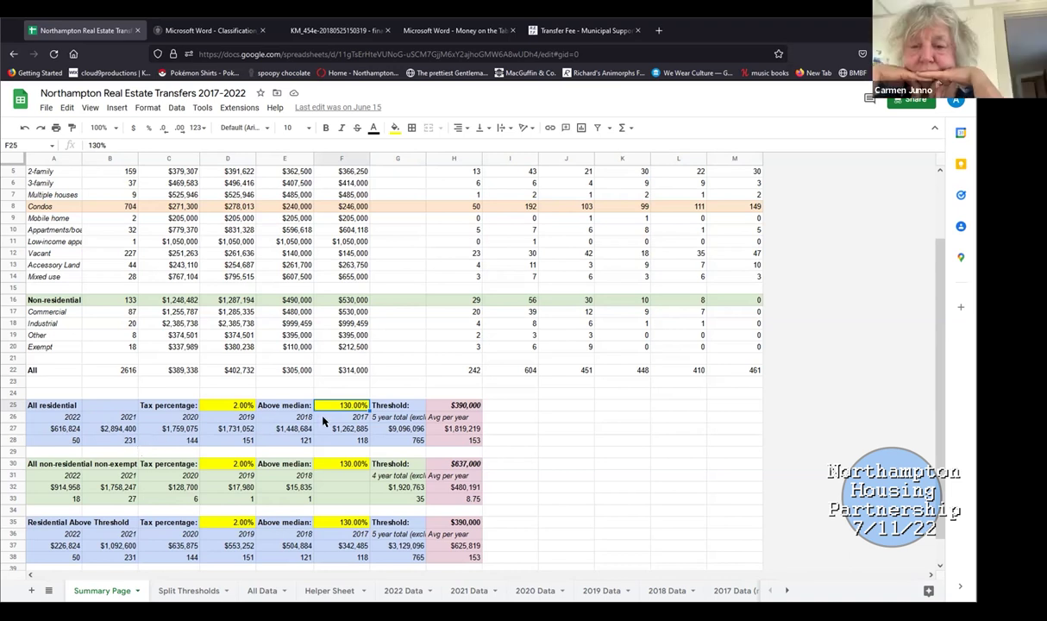
scroll(363, 267, "up", 3)
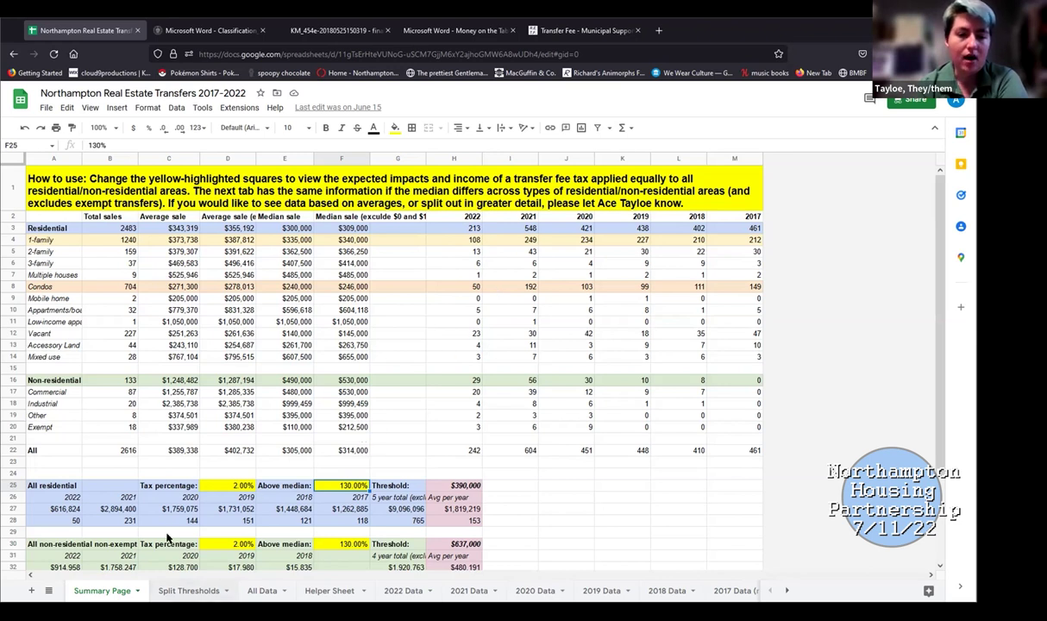
scroll(202, 446, "down", 3)
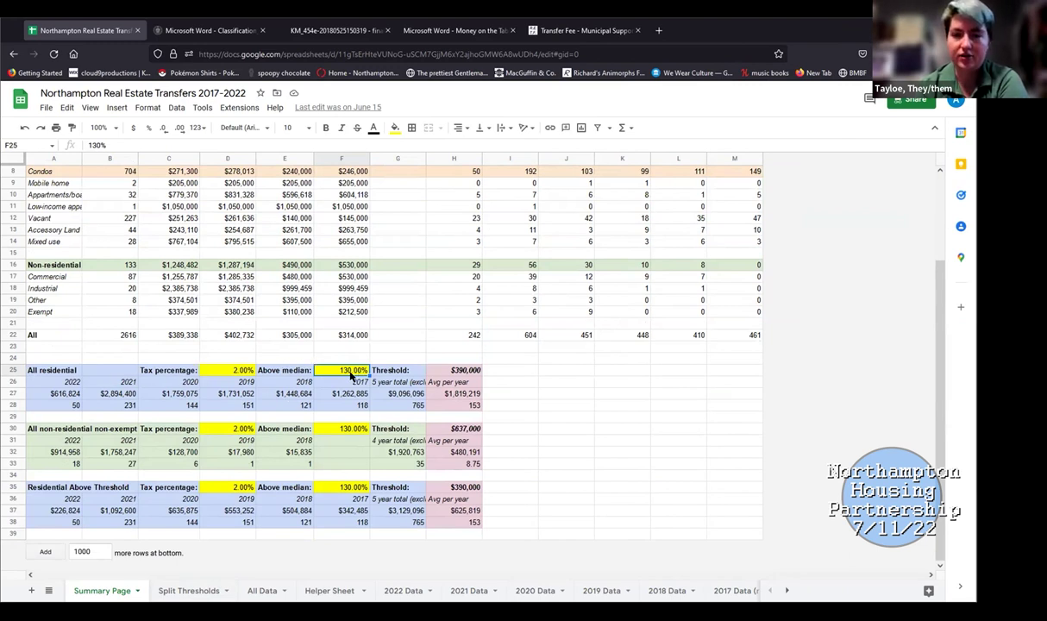
scroll(49, 200, "up", 3)
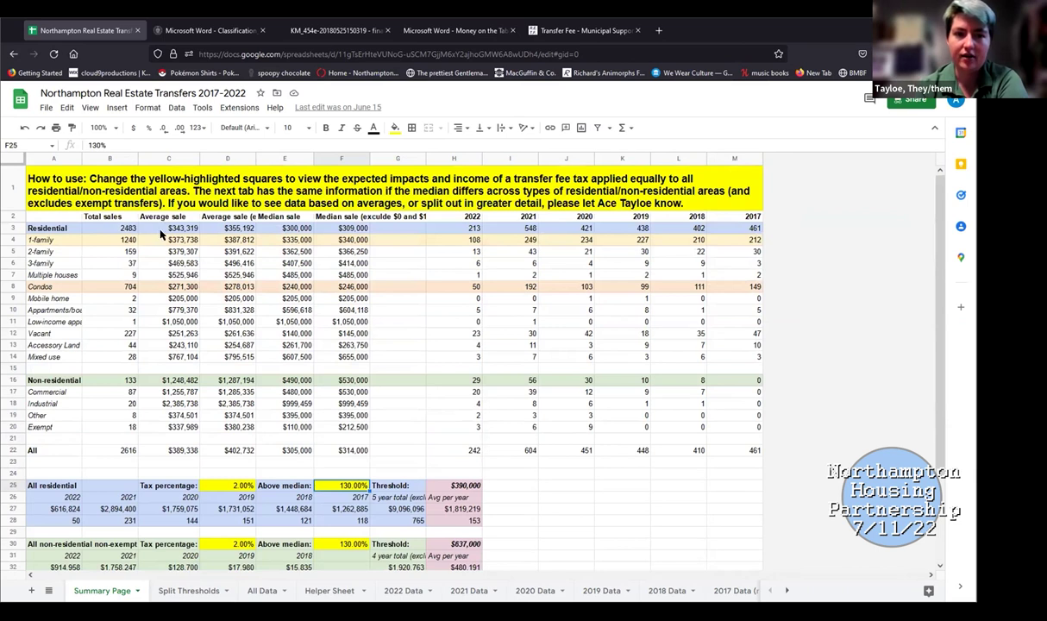
left_click(265, 228)
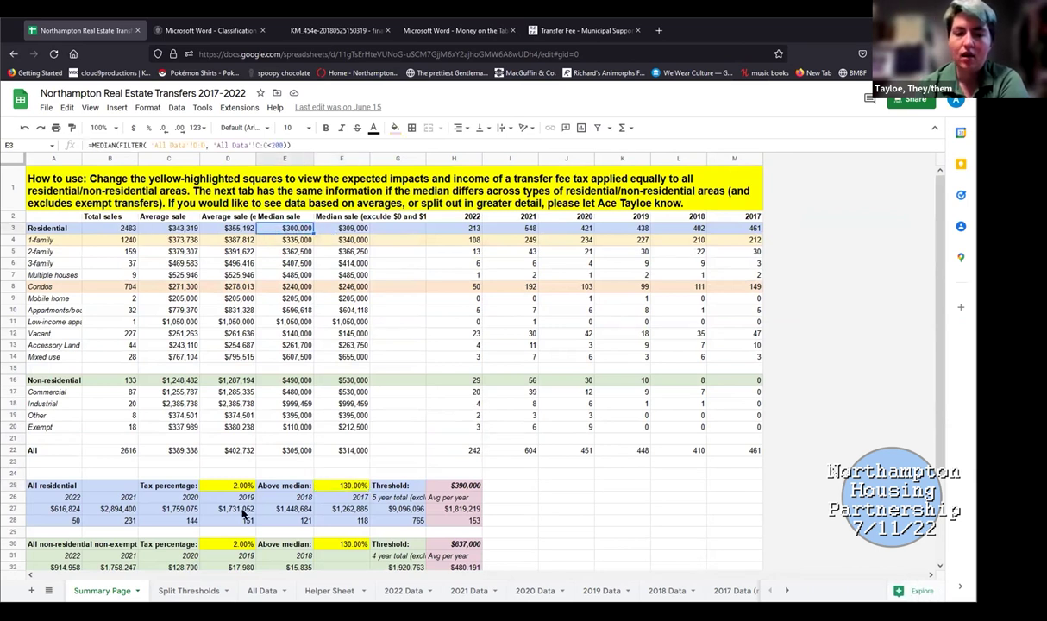
left_click(195, 591)
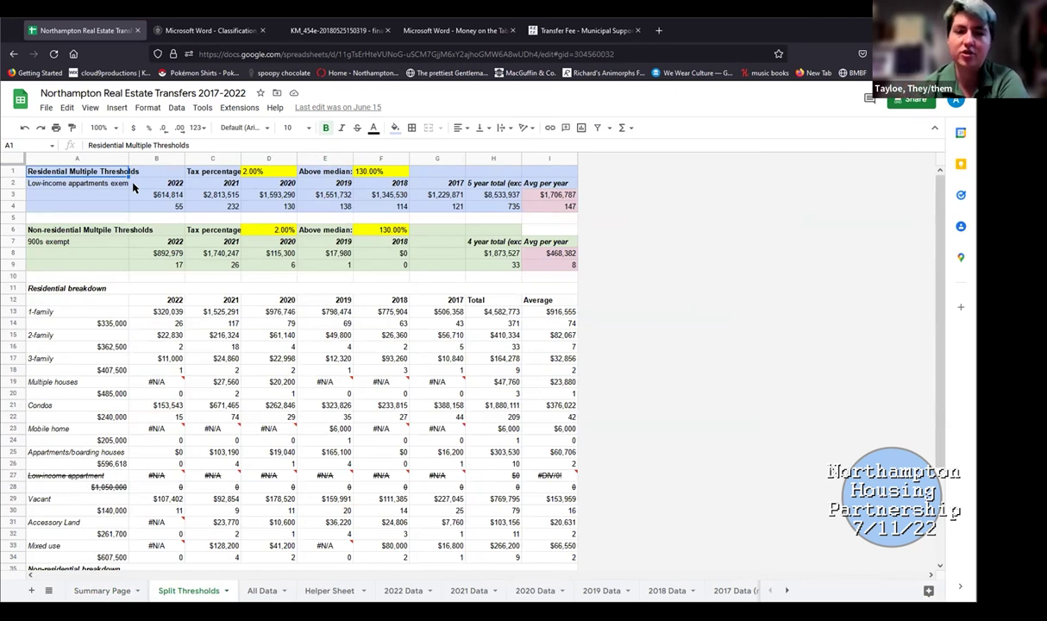
Step: Check the residential above-median threshold in F1, then return to the Summary Page sheet
left_click(389, 171)
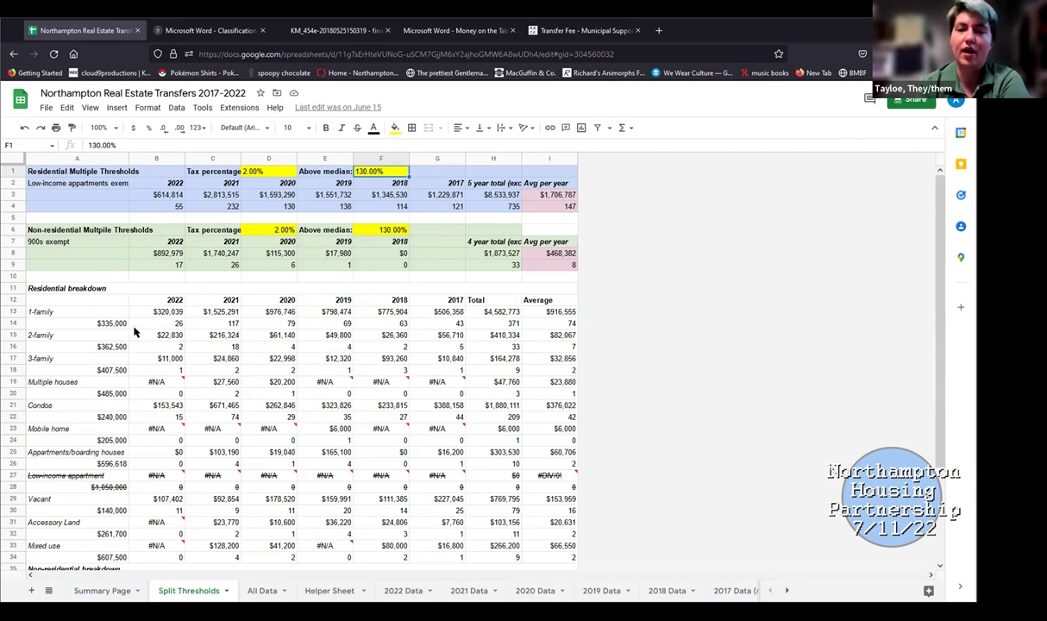
left_click(110, 590)
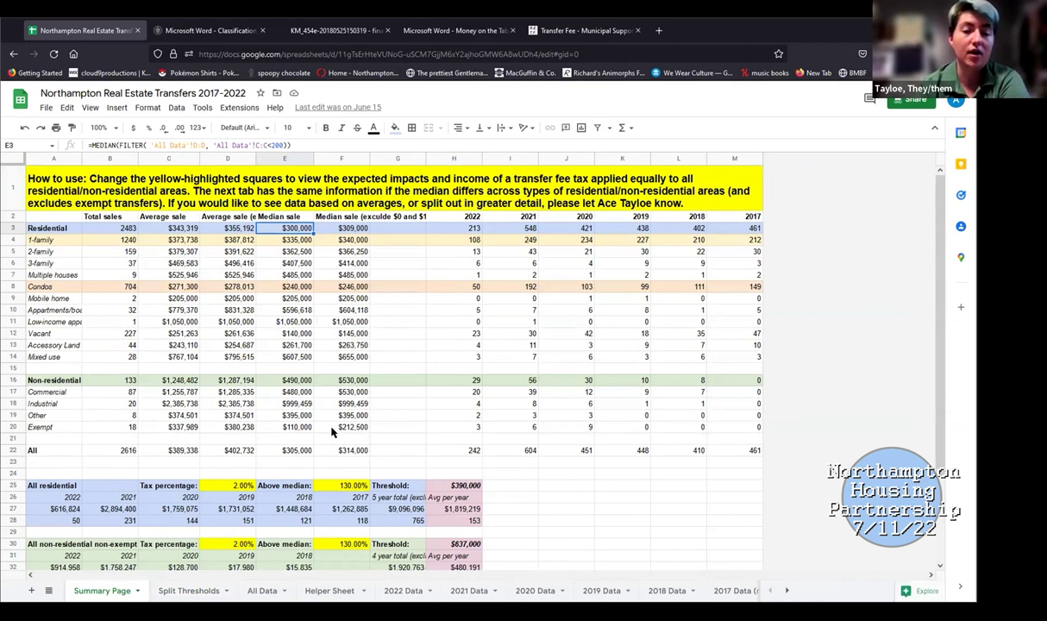
Step: Switch from the Summary Page back to the Split Thresholds tab
left_click(183, 591)
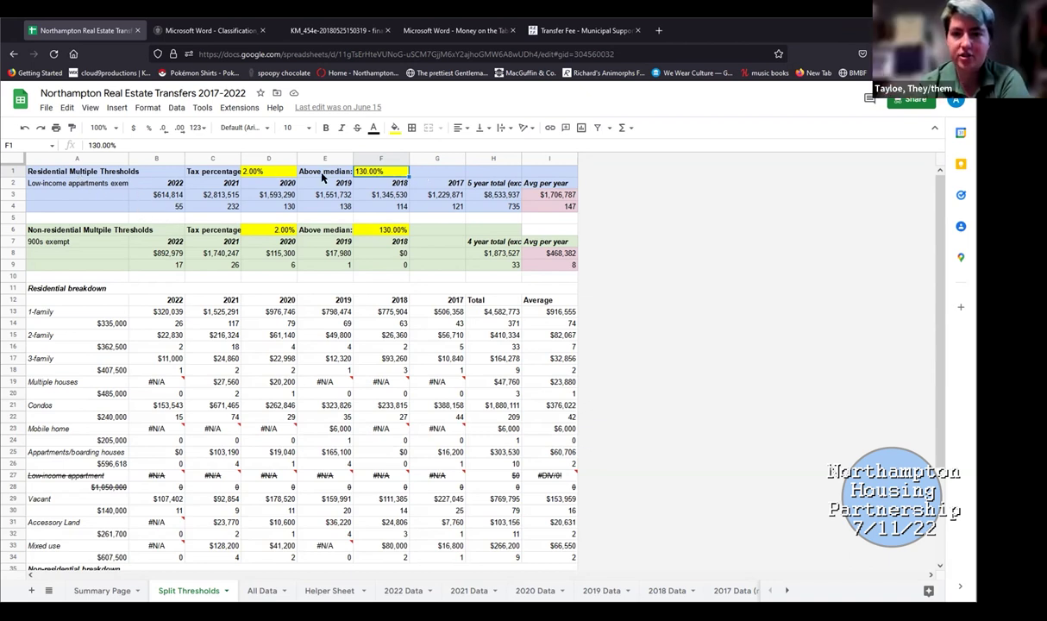
left_click(245, 172)
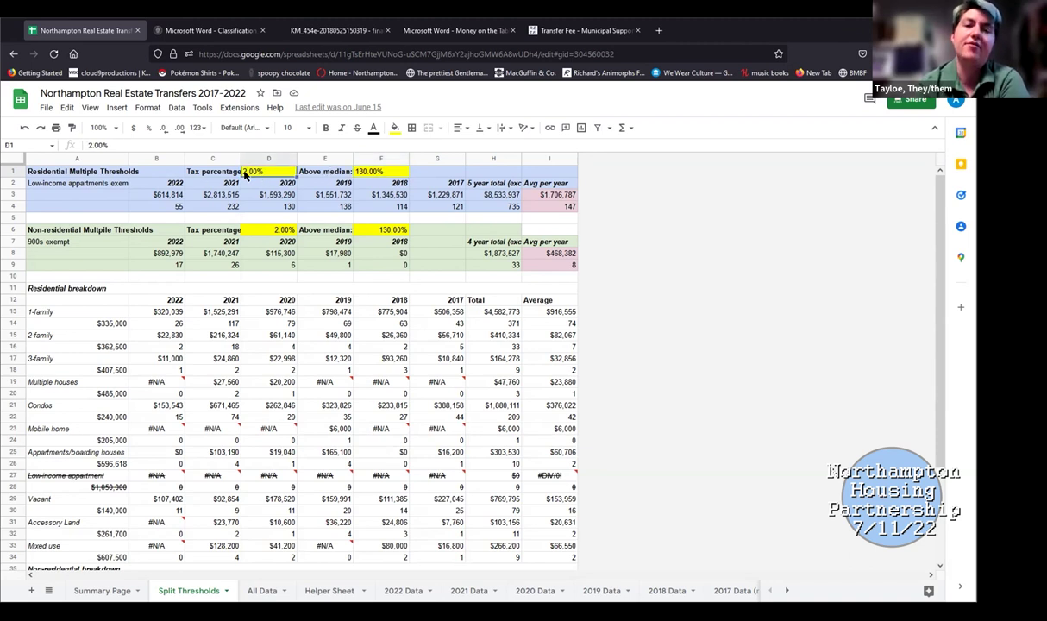
left_click(382, 172)
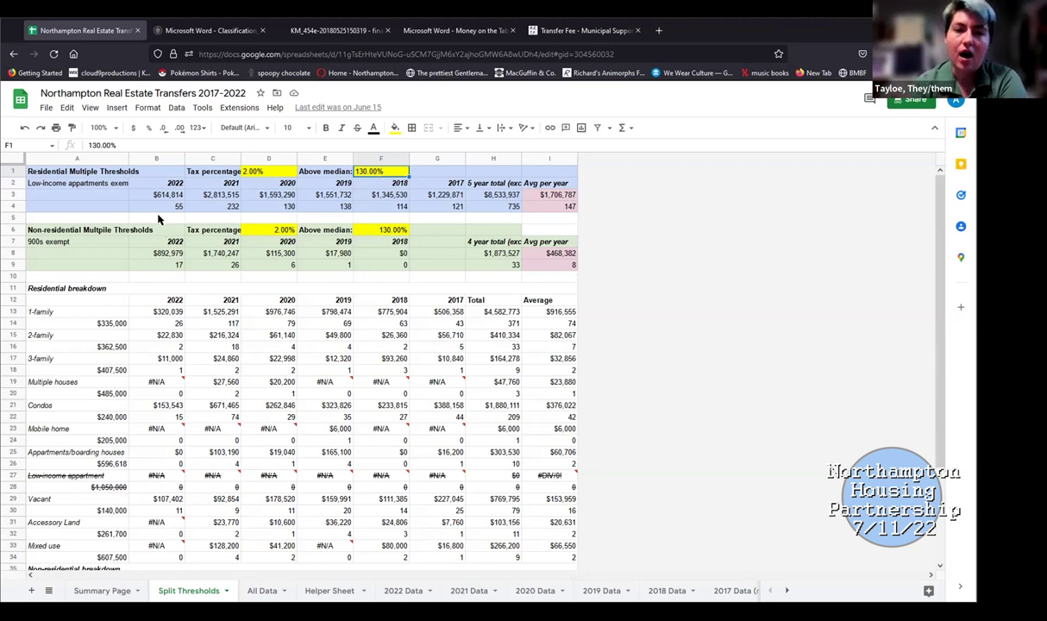
left_click(231, 196)
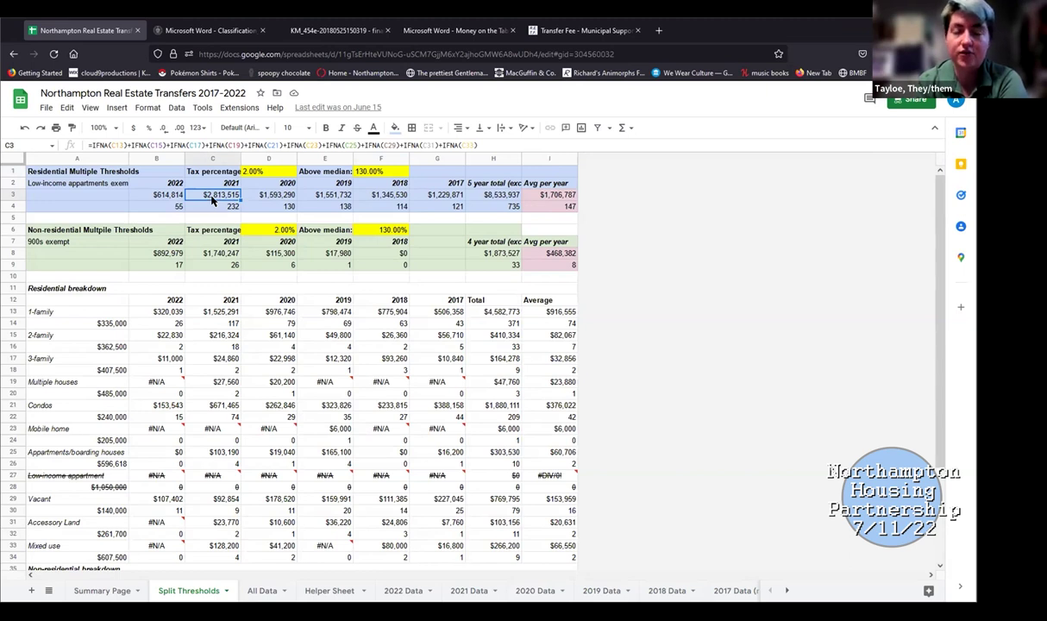
left_click(213, 205)
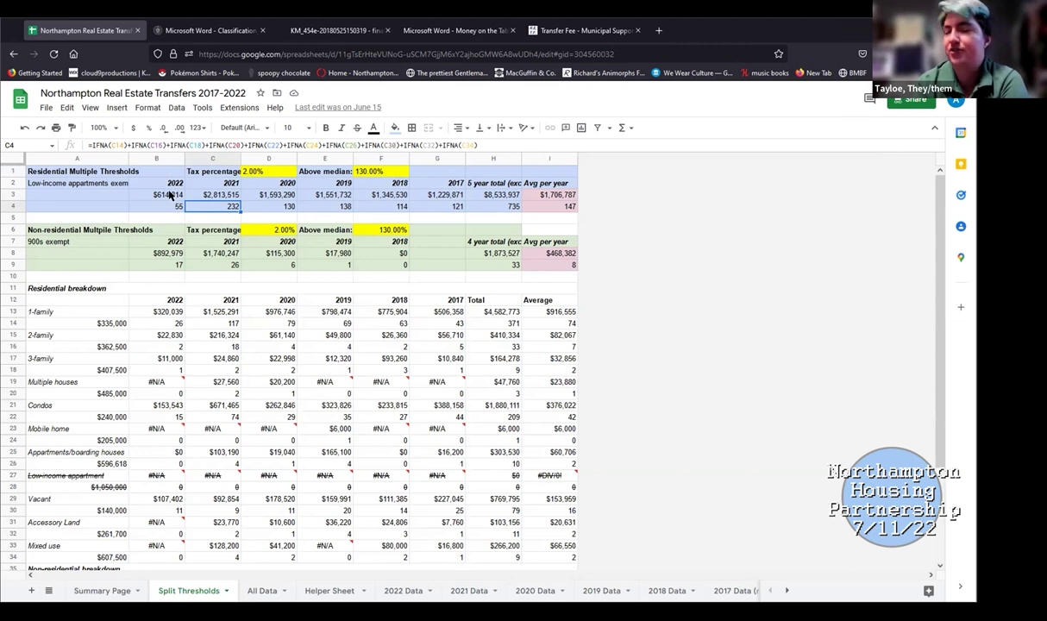
left_click(556, 196)
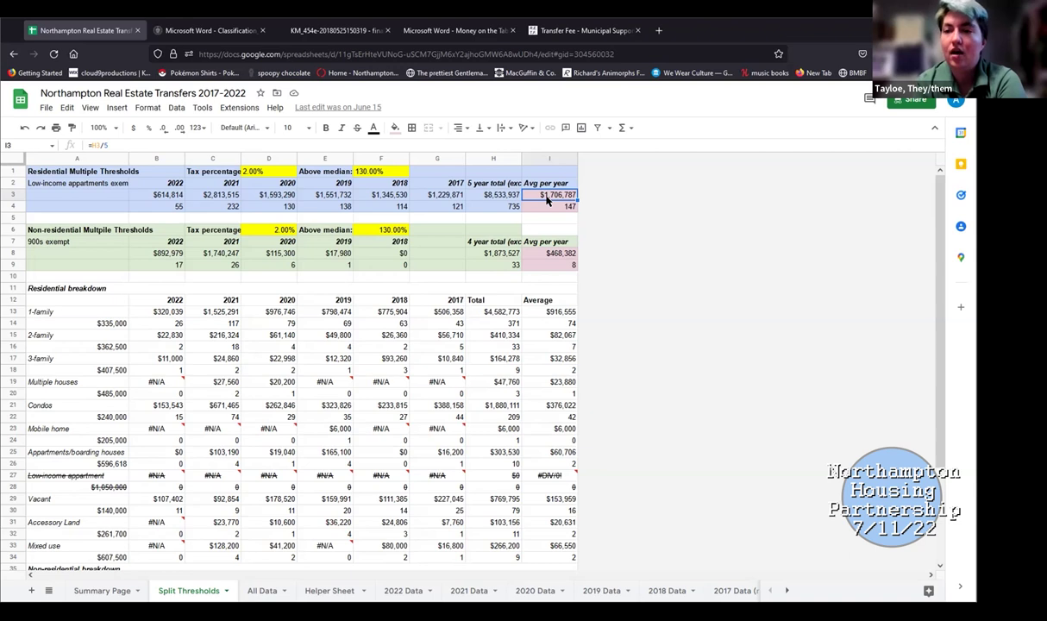
left_click(546, 208)
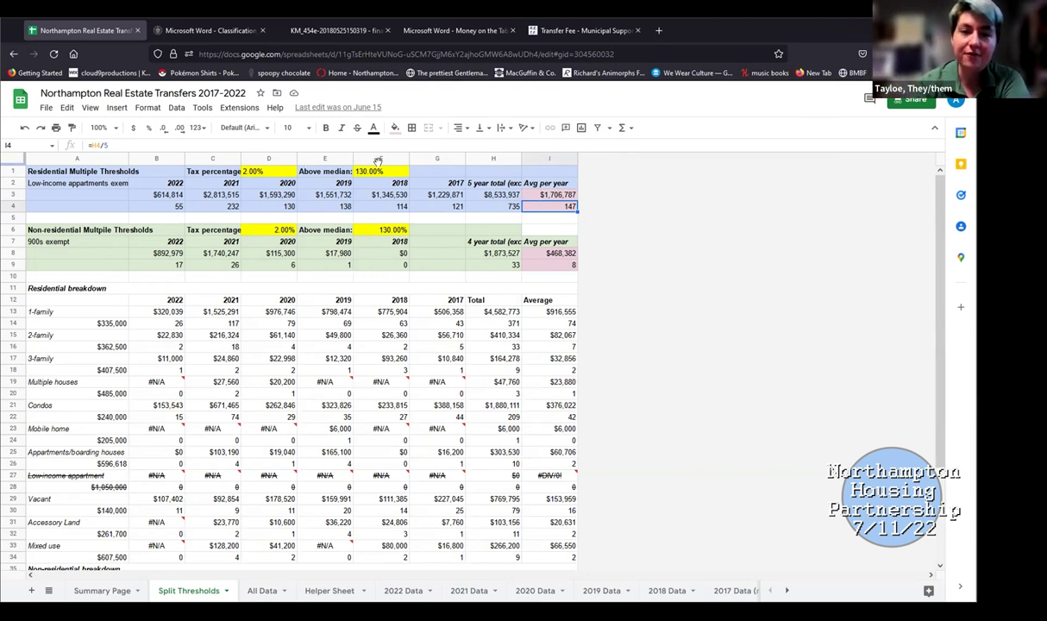
left_click(362, 172)
double_click(360, 171)
key("BackSpace")
type("2")
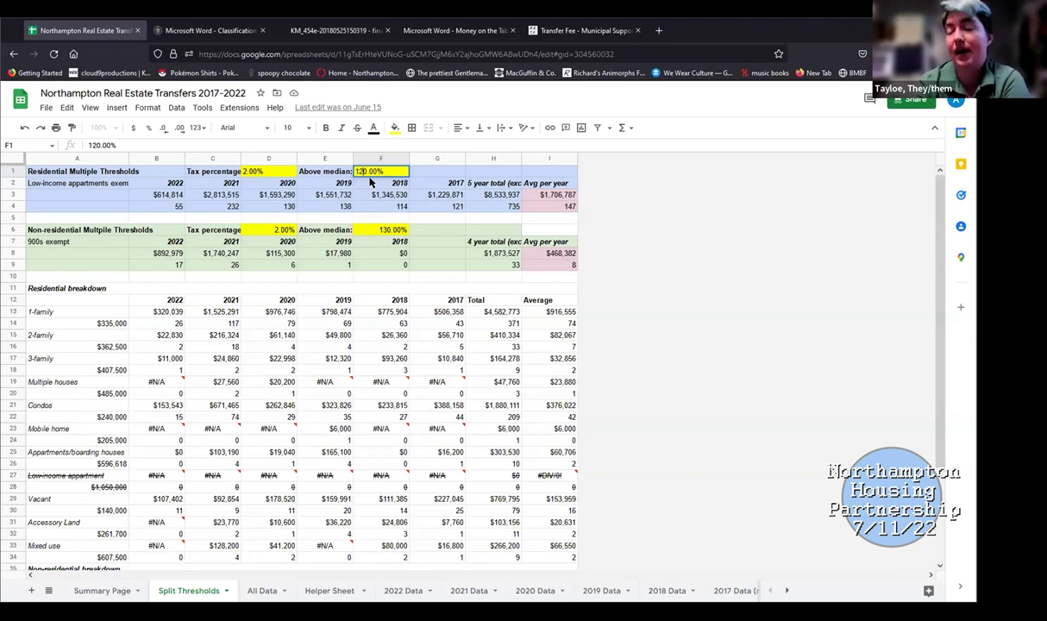
key("Return")
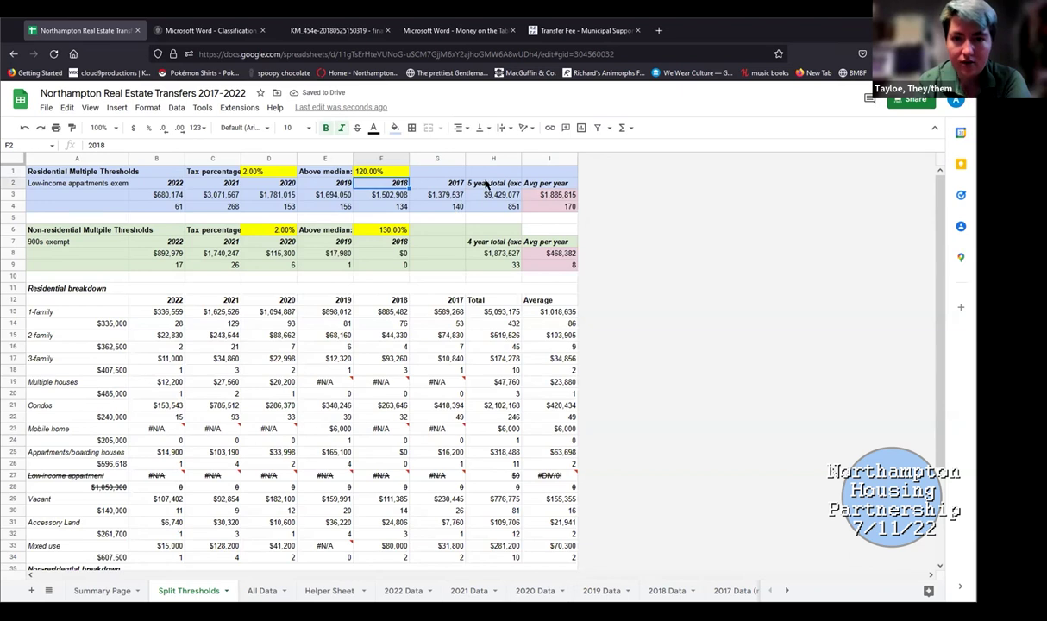
left_click(532, 196)
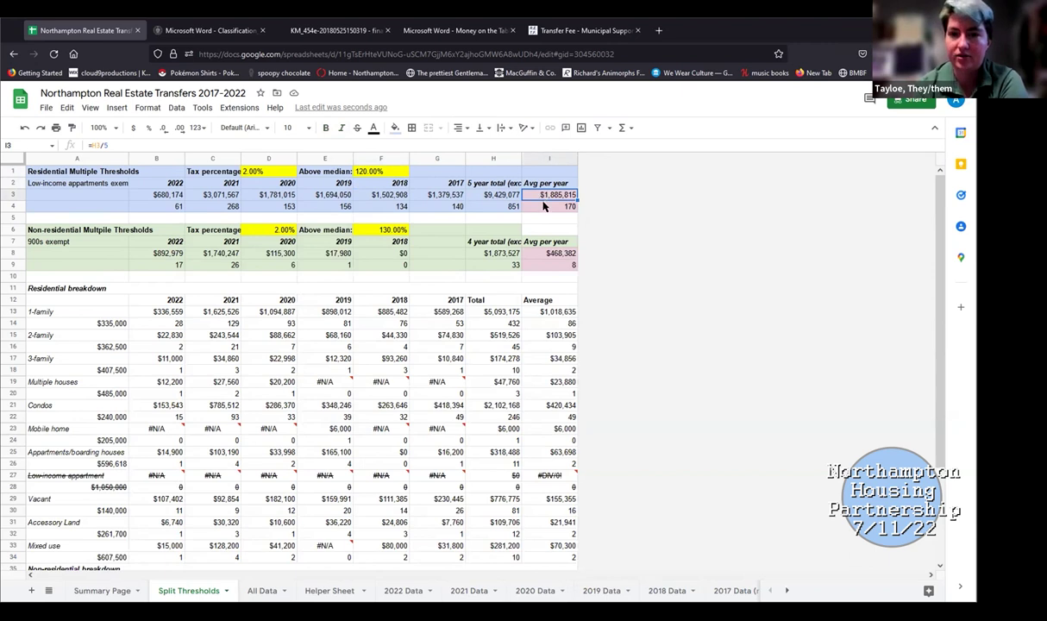
left_click(545, 208)
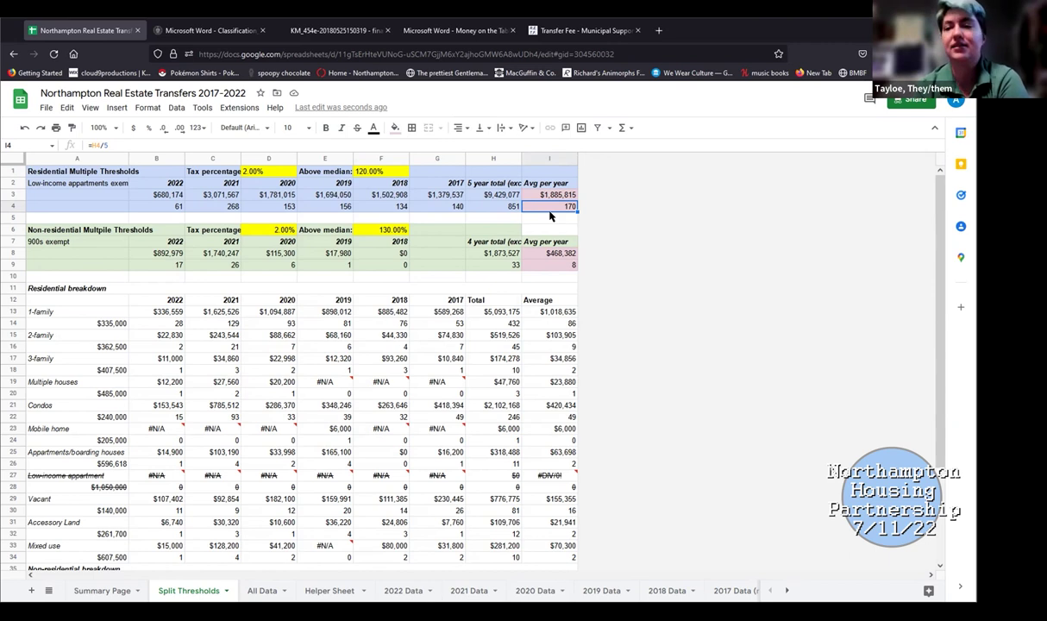
double_click(359, 170)
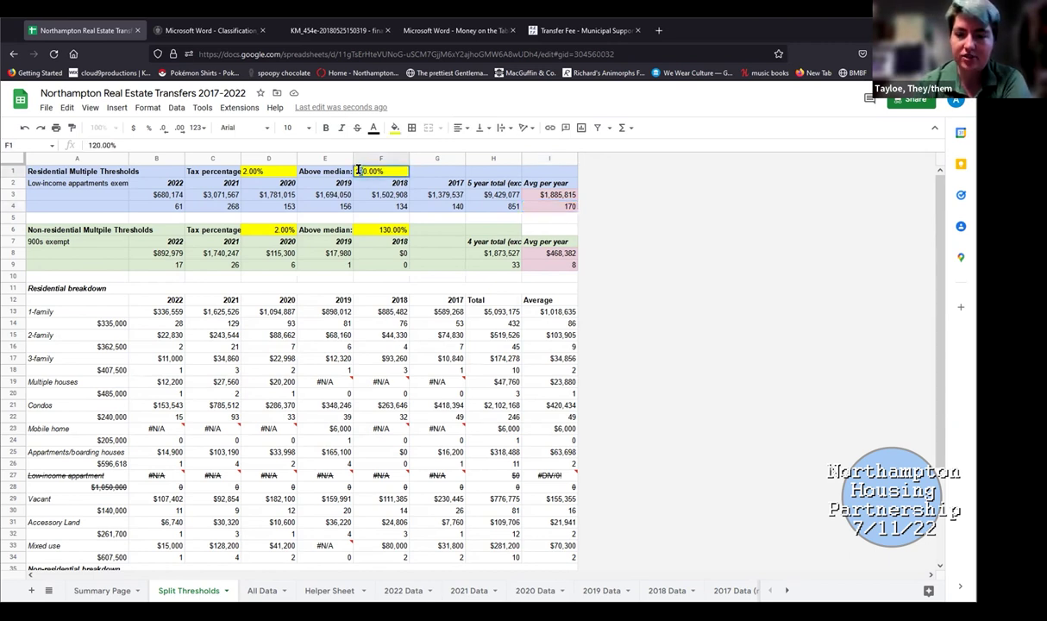
type("150")
key("Return")
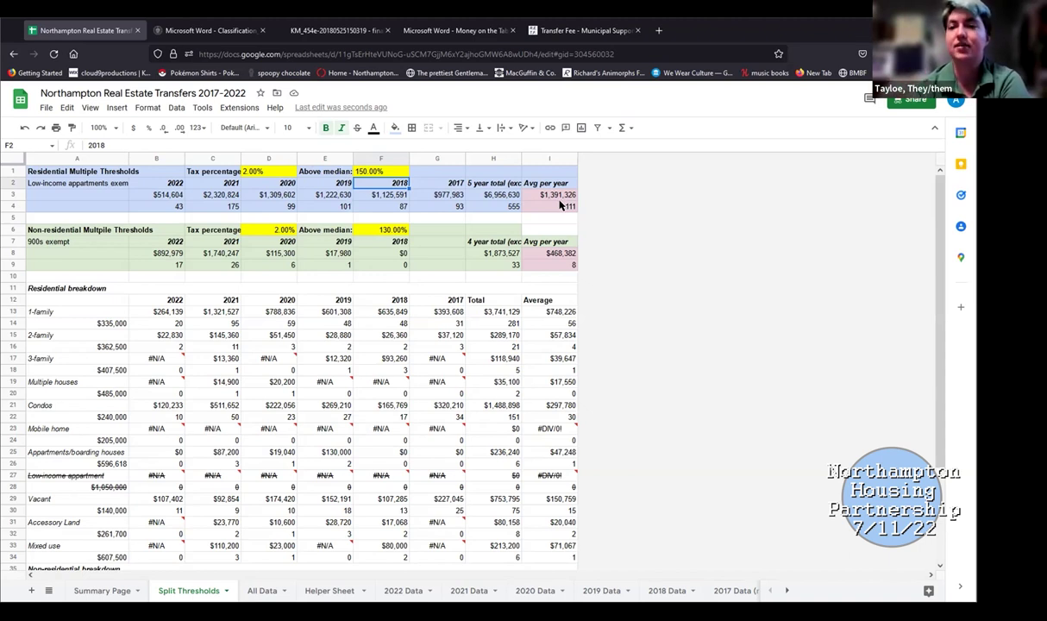
double_click(359, 172)
key("Delete")
type("3")
key("Return")
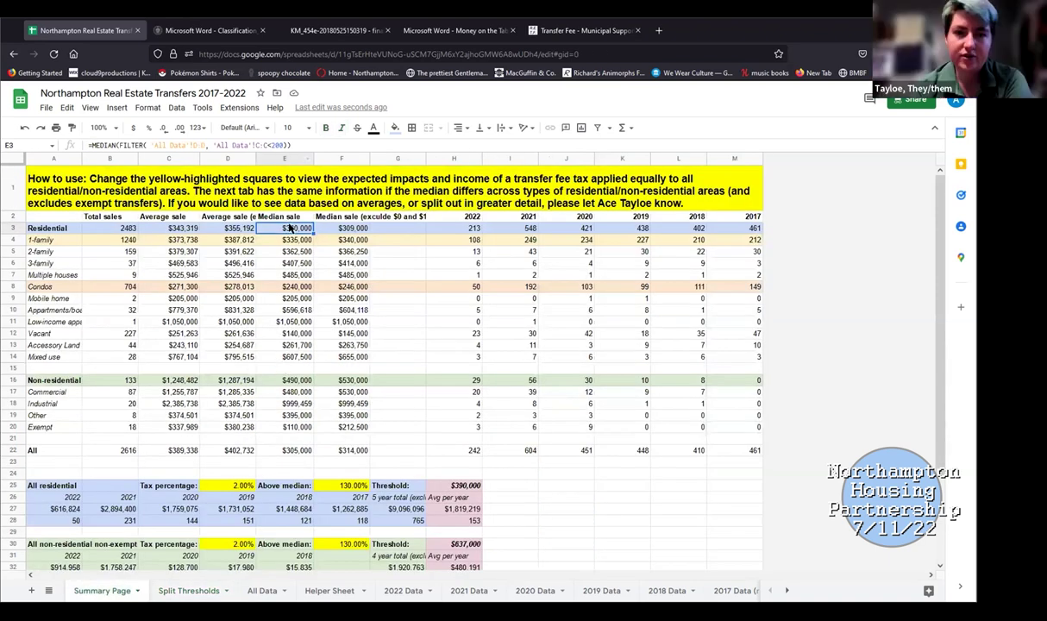
mouse_move(285, 461)
left_mouse_down()
mouse_move(293, 214)
mouse_move(337, 222)
mouse_move(359, 255)
left_mouse_up()
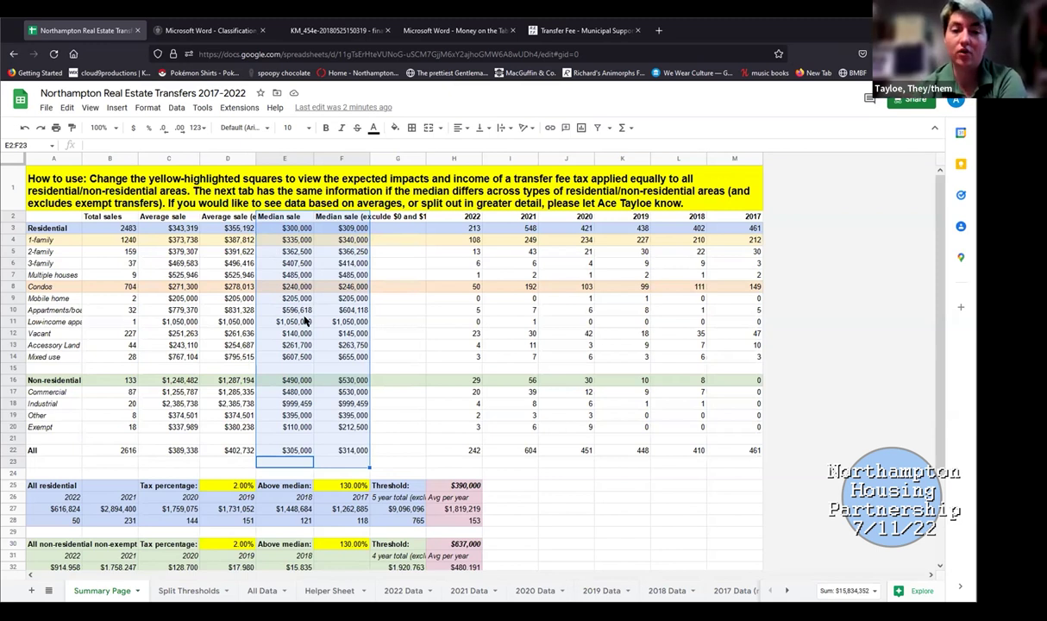
left_click(16, 322)
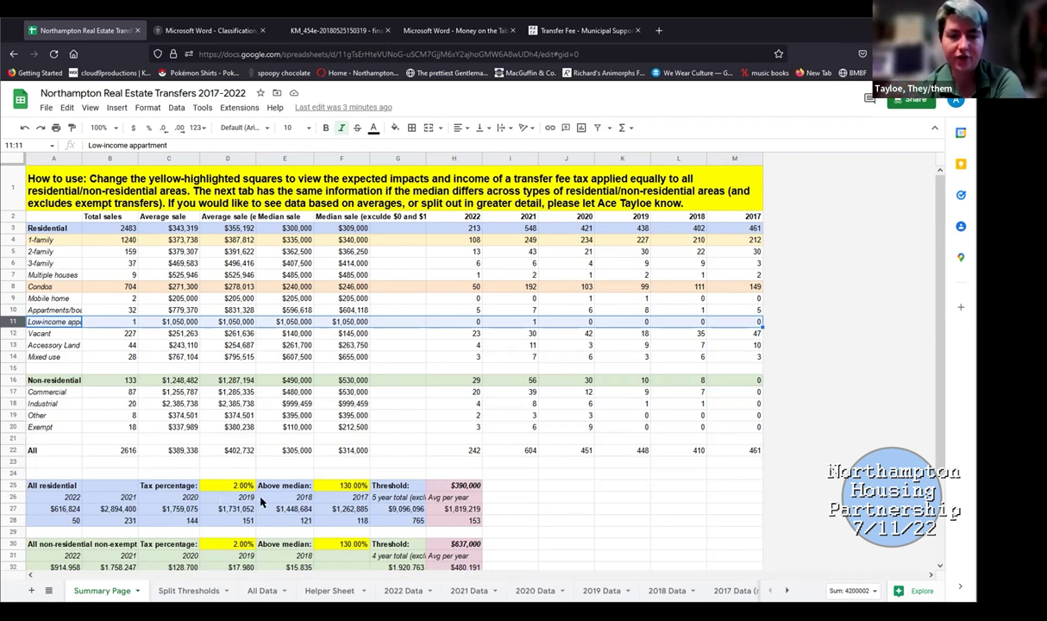
left_click(475, 486)
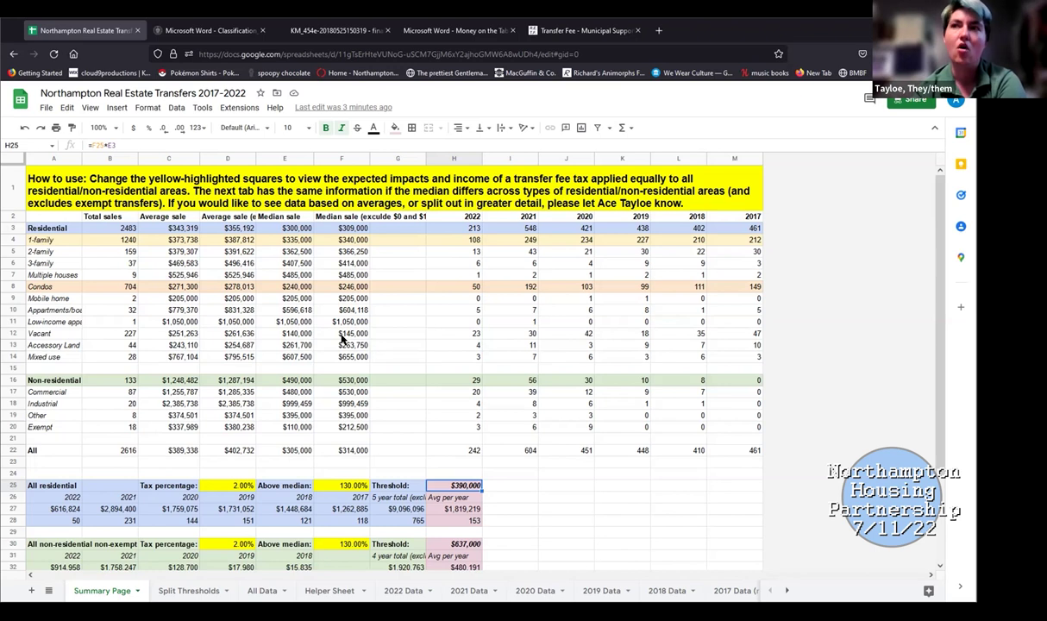
Step: On Split Thresholds, inspect the 1-, 2- and 3-family sales total formulas and the 130.00% above-median threshold
left_click(197, 590)
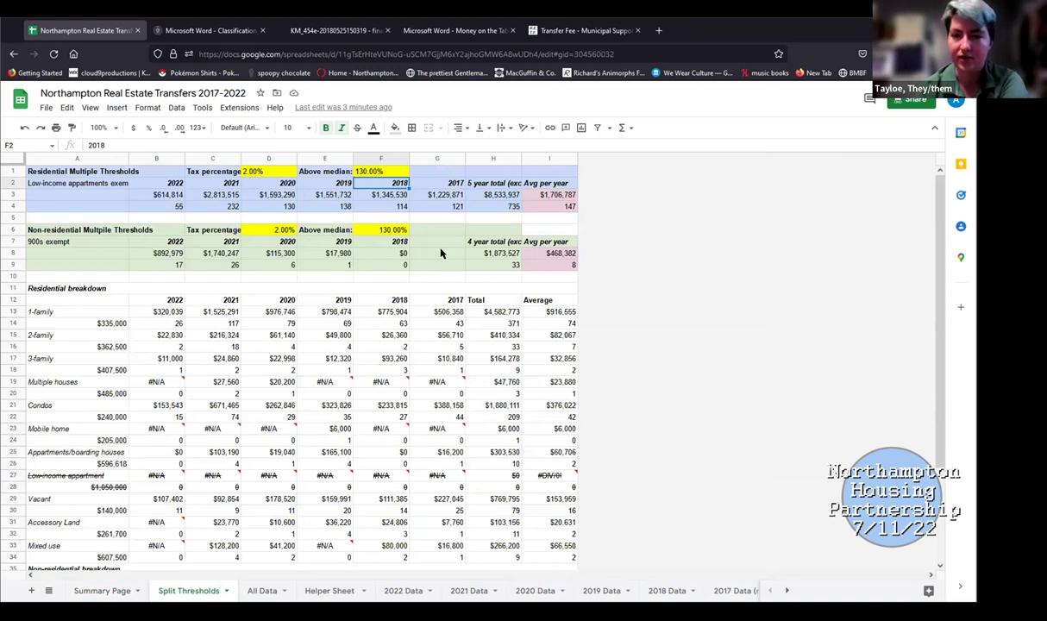
left_click(153, 311)
left_click(219, 311)
left_click(155, 320)
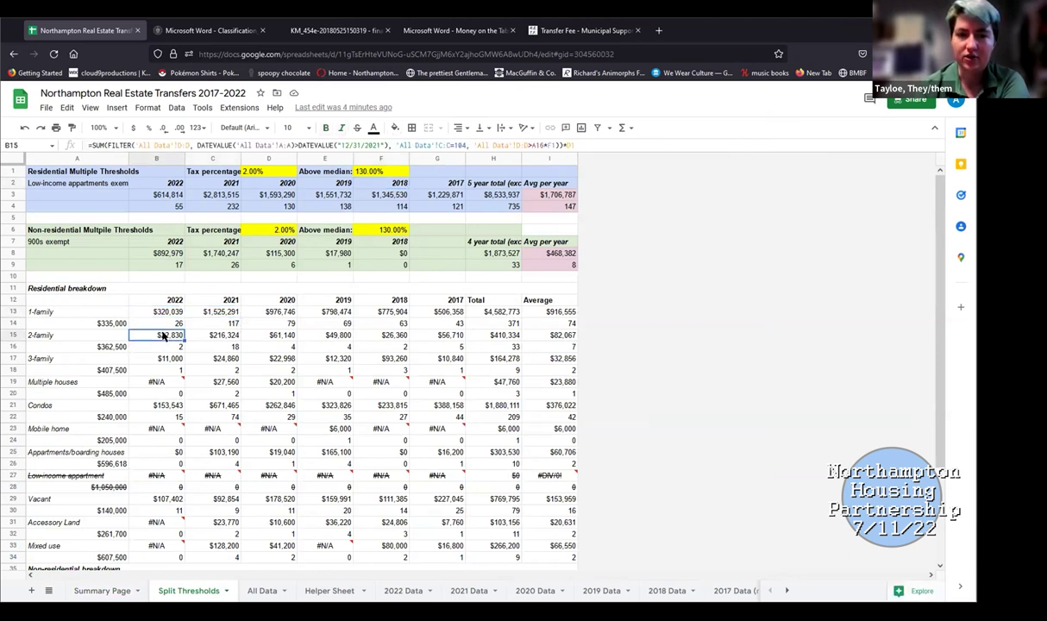
left_click(168, 355)
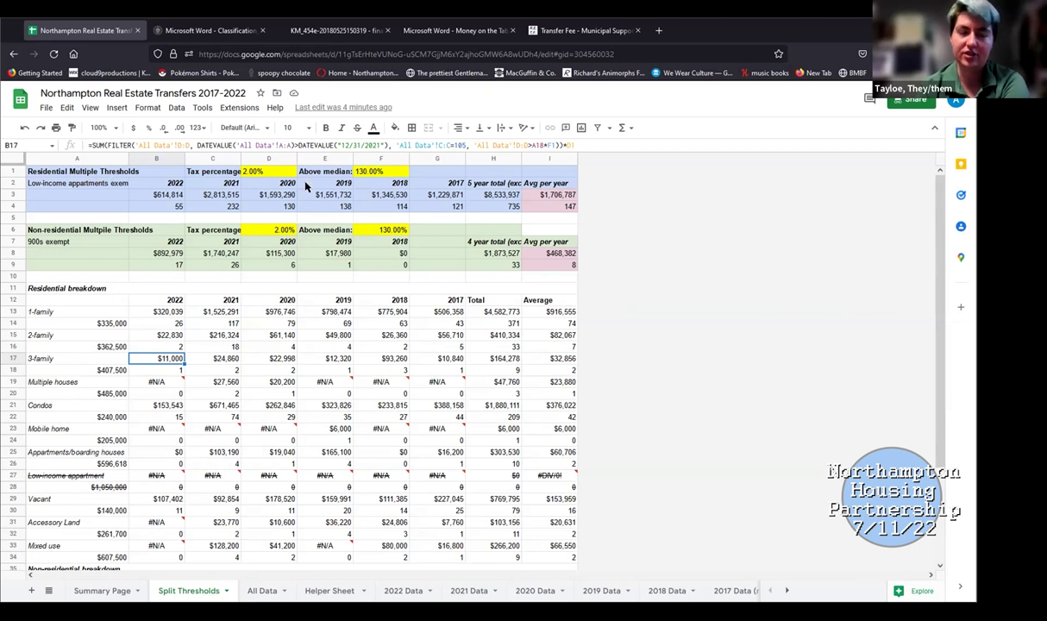
left_click(103, 591)
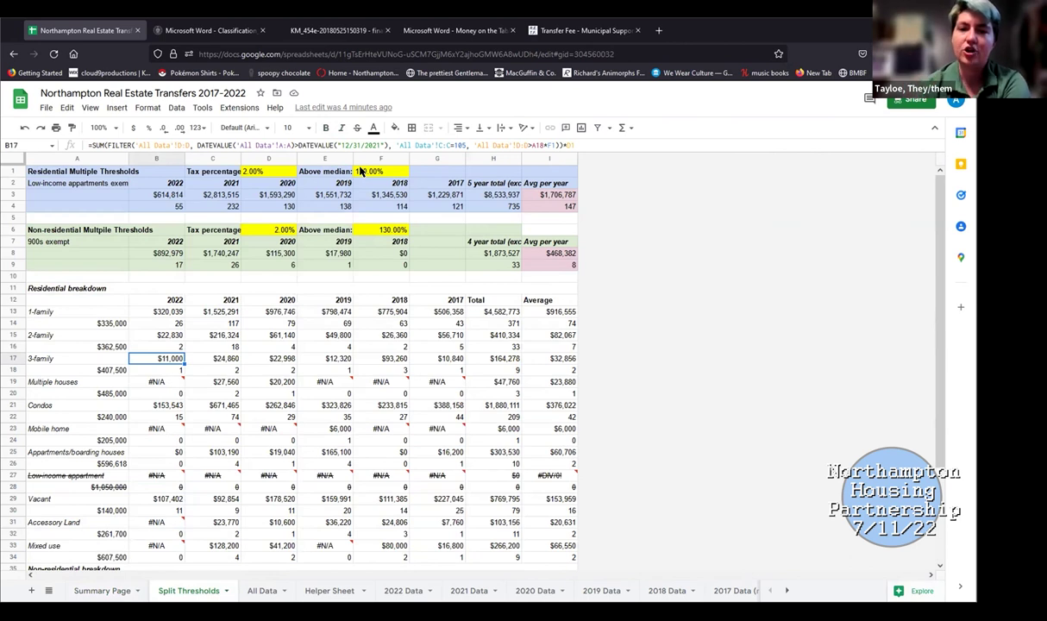
left_click(366, 171)
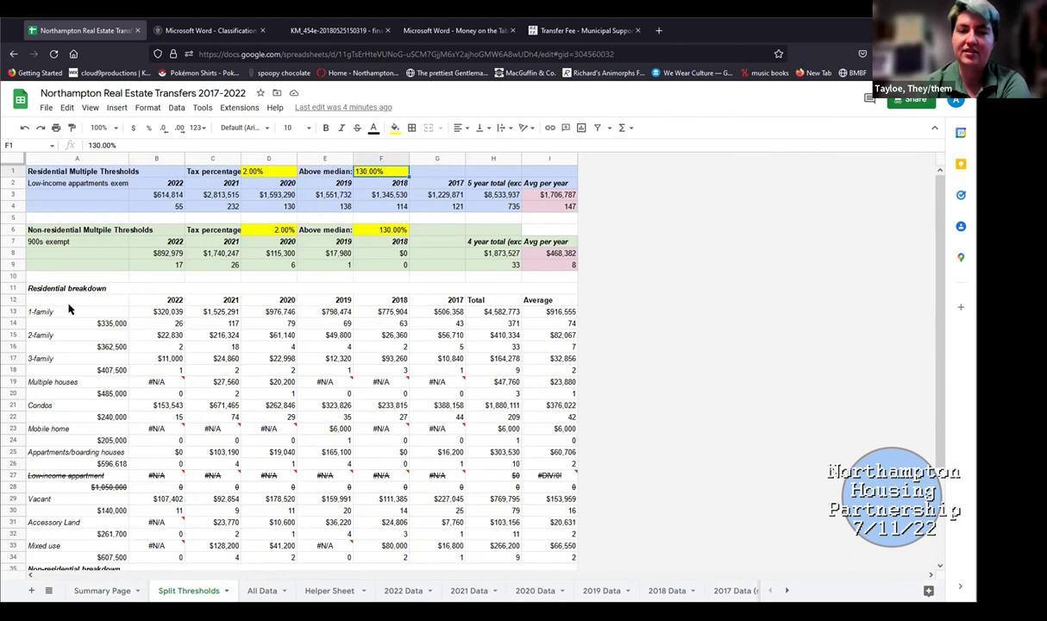
left_click(109, 322)
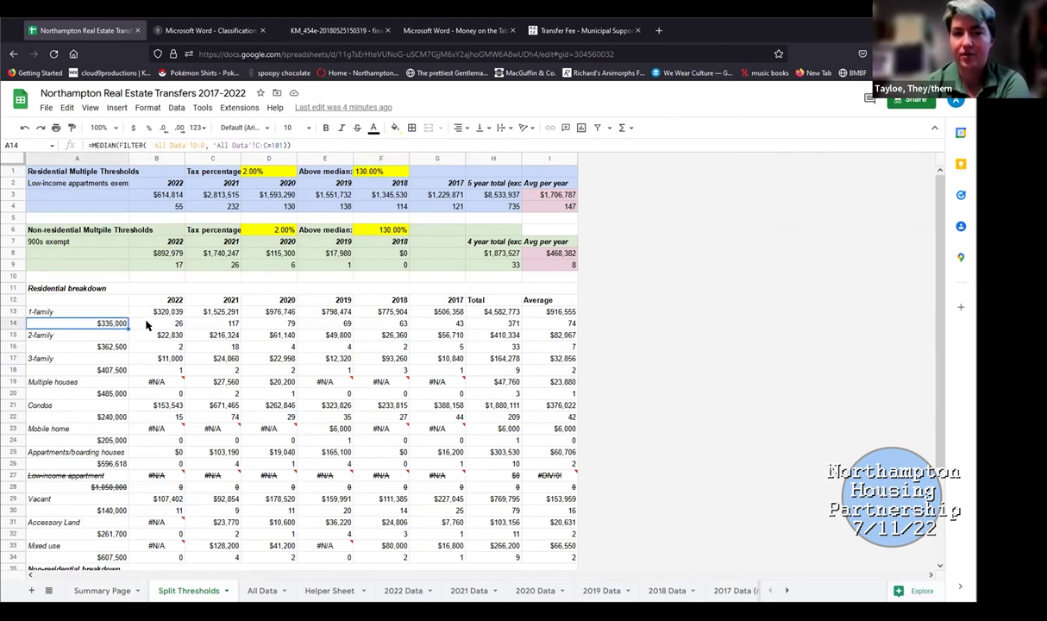
left_click(104, 348)
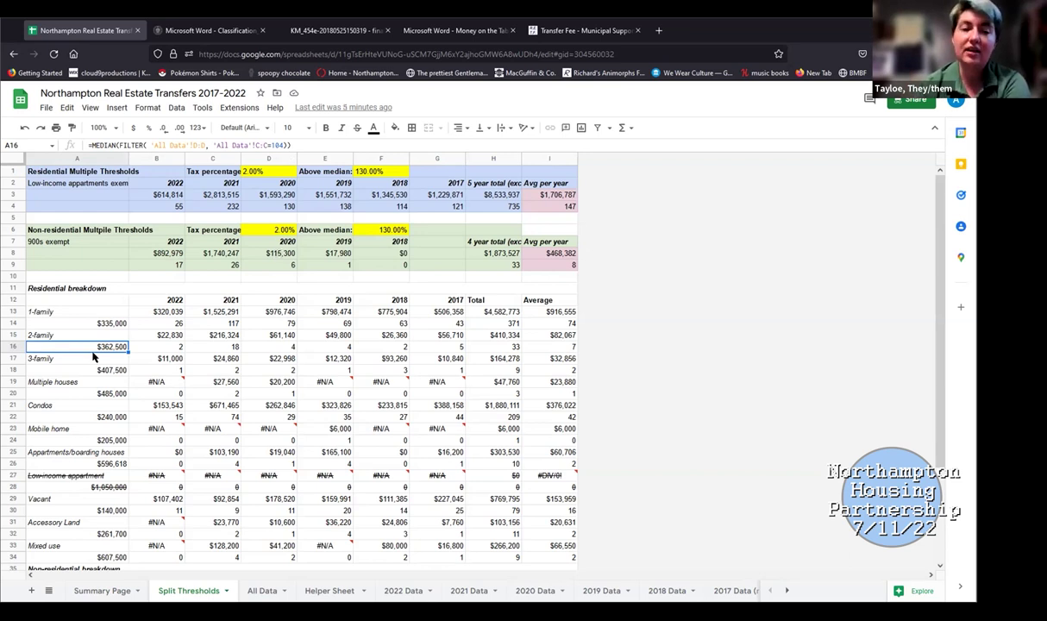
scroll(91, 356, "down", 2)
scroll(88, 353, "up", 2)
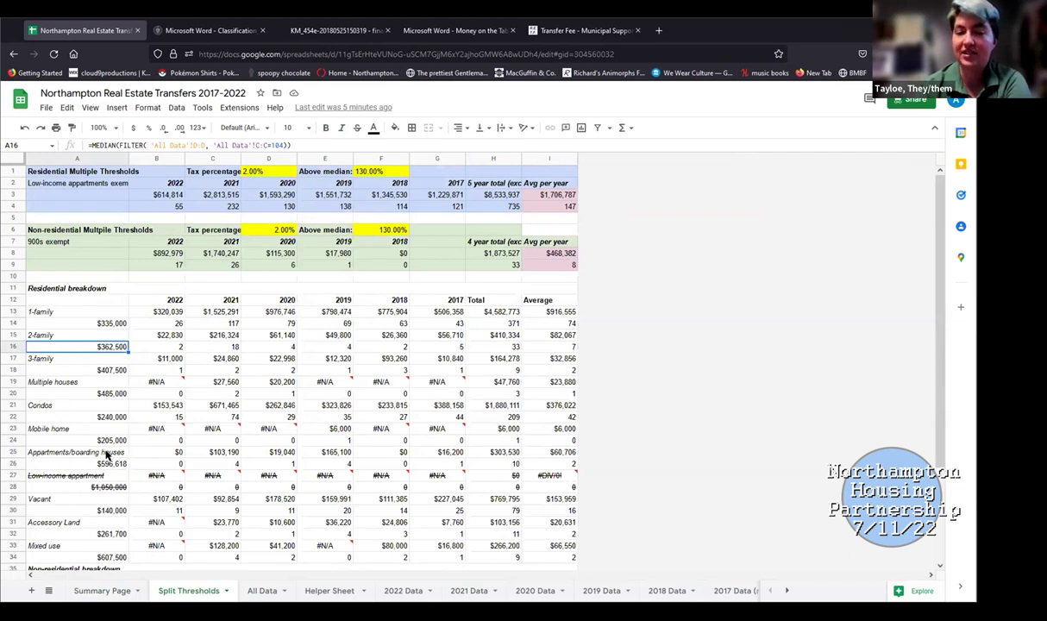
left_click(112, 463)
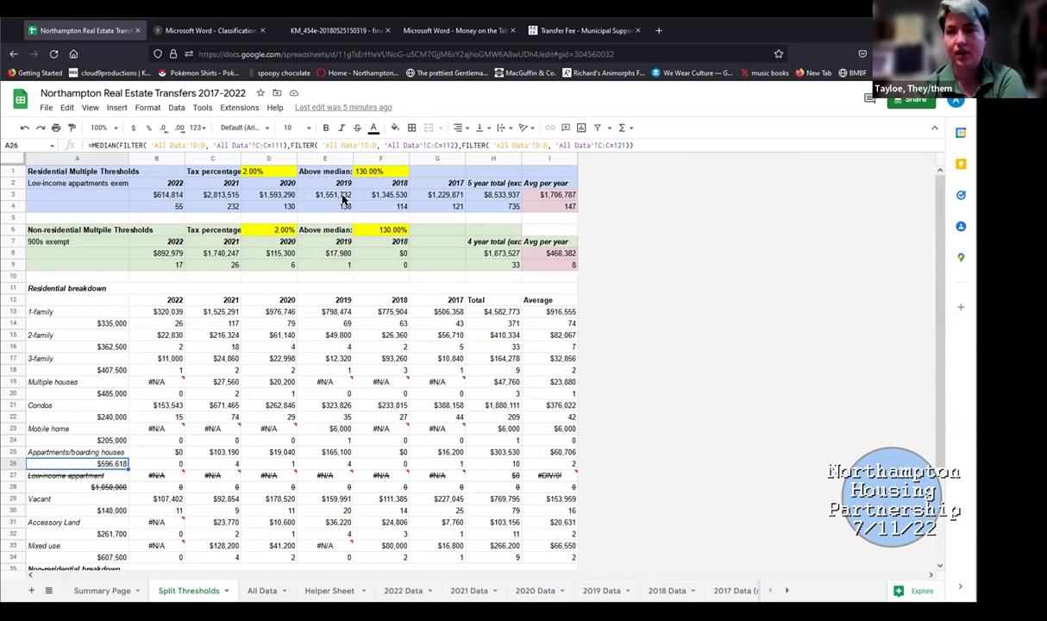
key("Up")
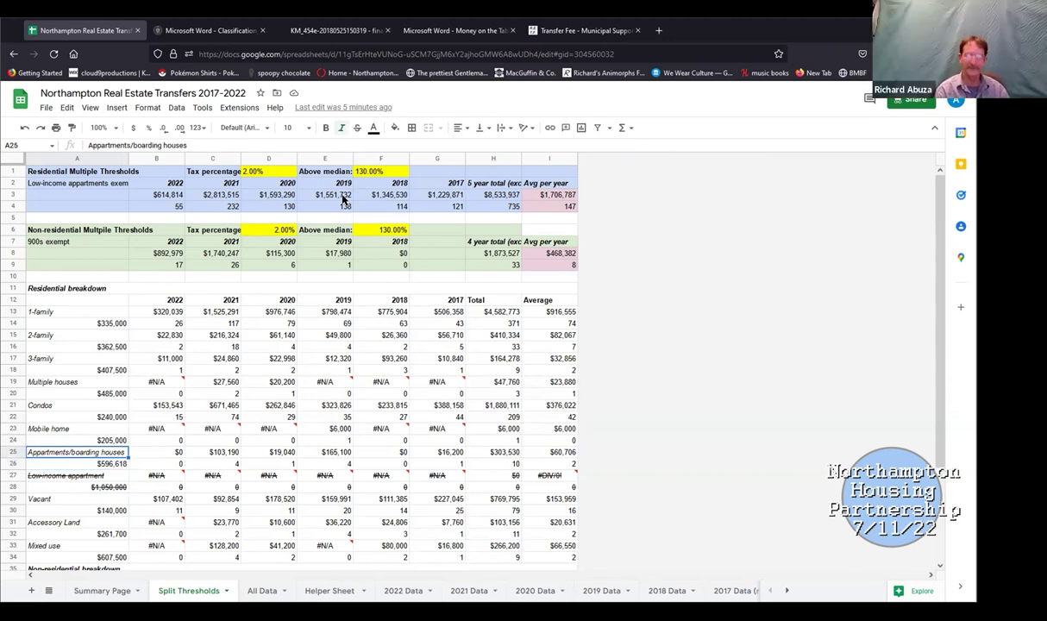
key("Up")
key("Up")
key("Up")
key("Up")
key("Up")
key("Up")
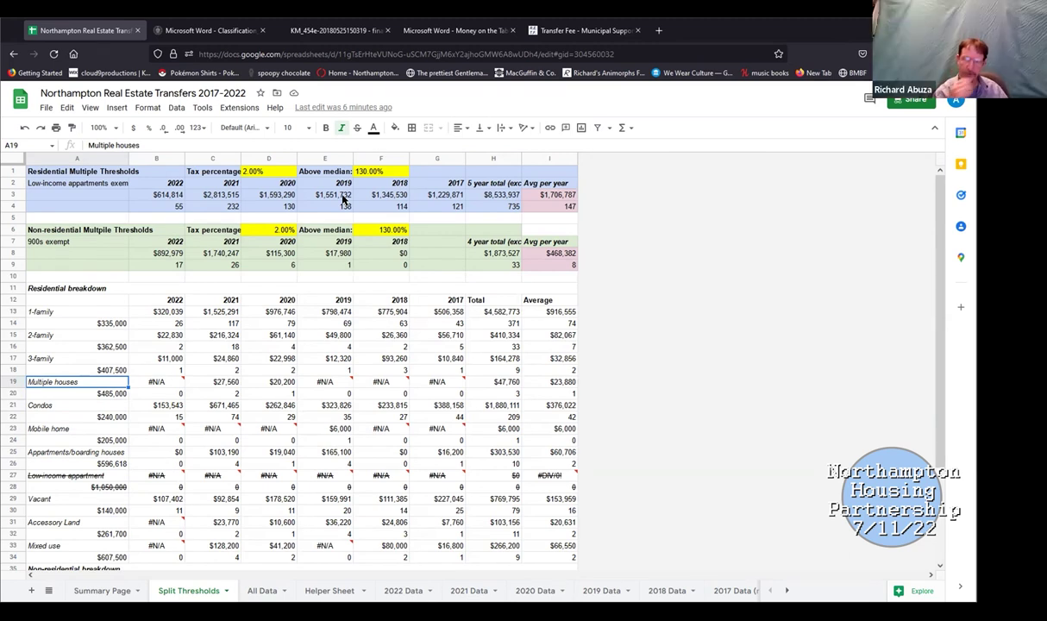
left_click(100, 455)
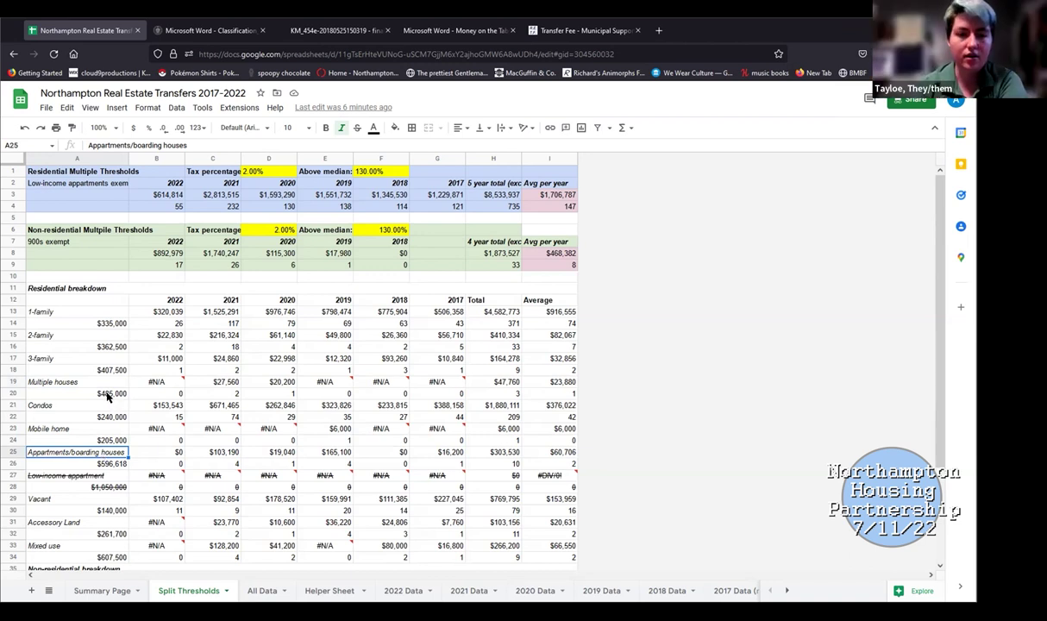
left_click(165, 453)
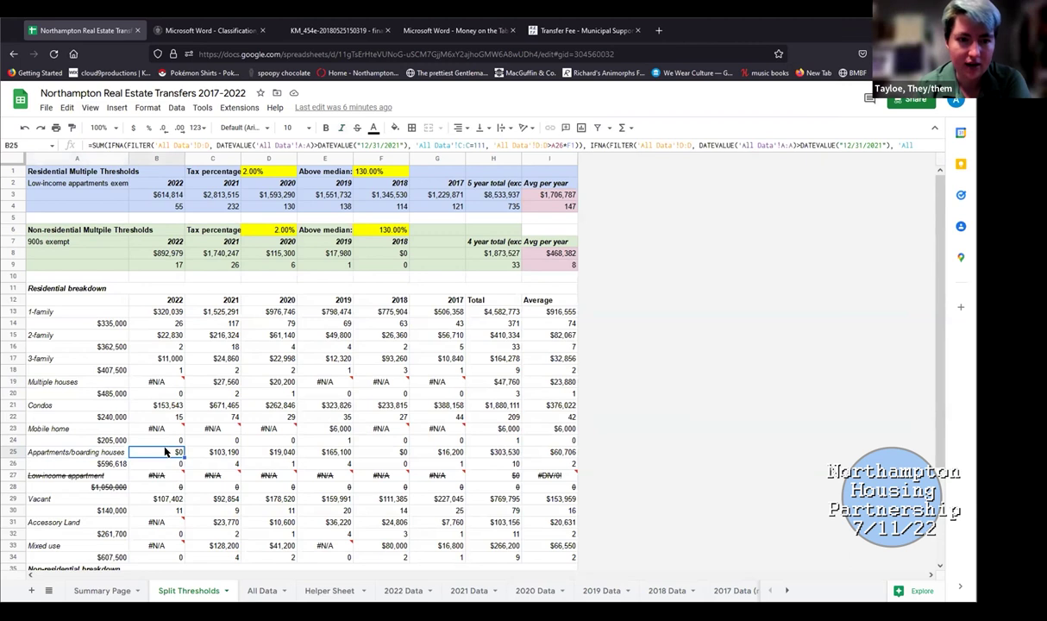
left_click(144, 379)
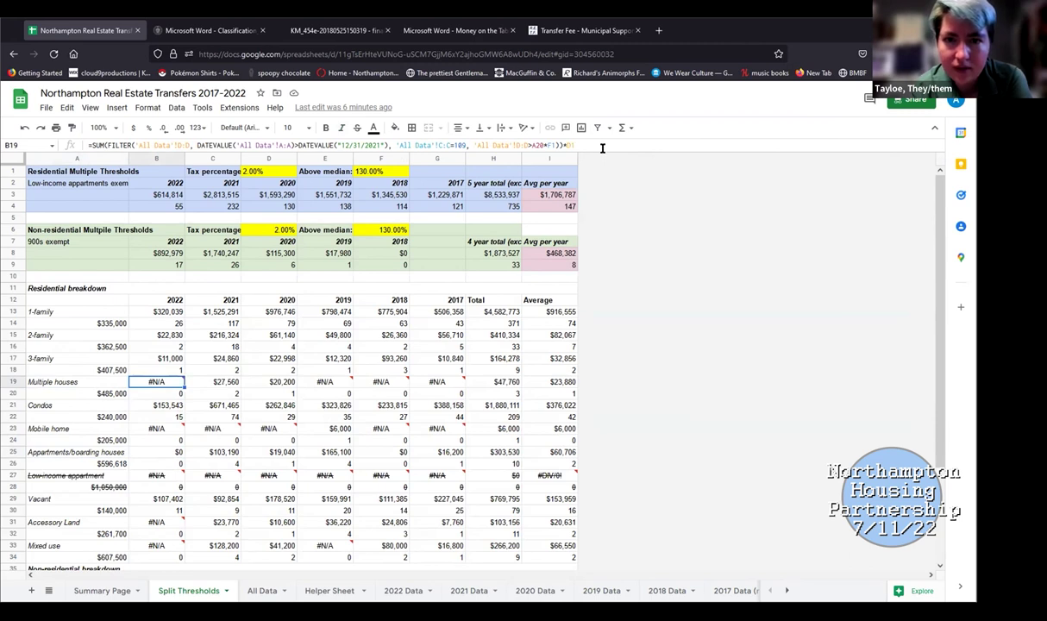
left_click(150, 454)
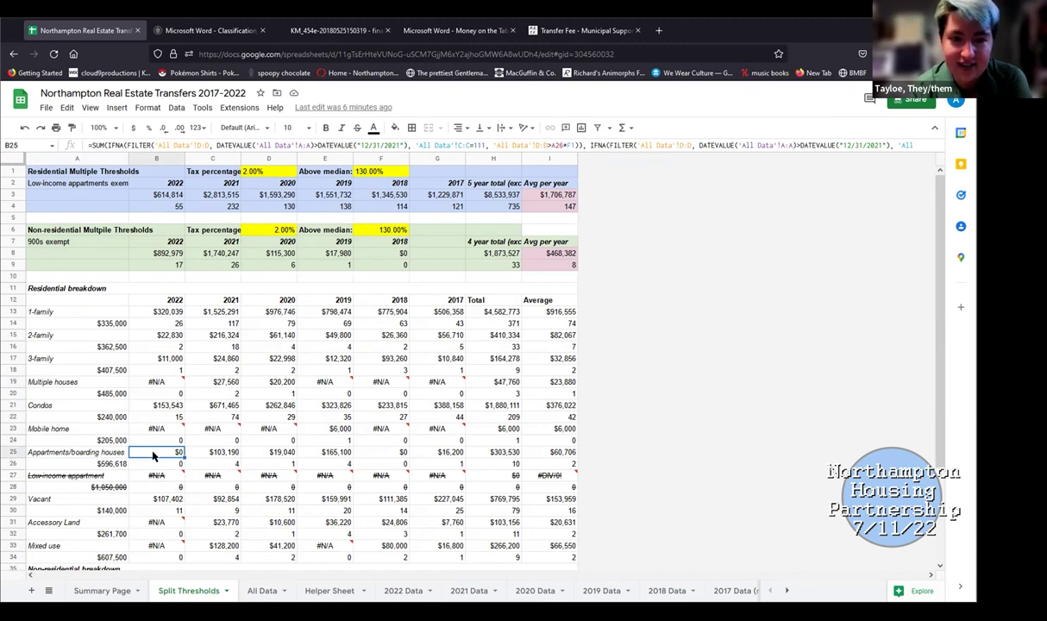
left_click_drag(216, 463, 332, 466)
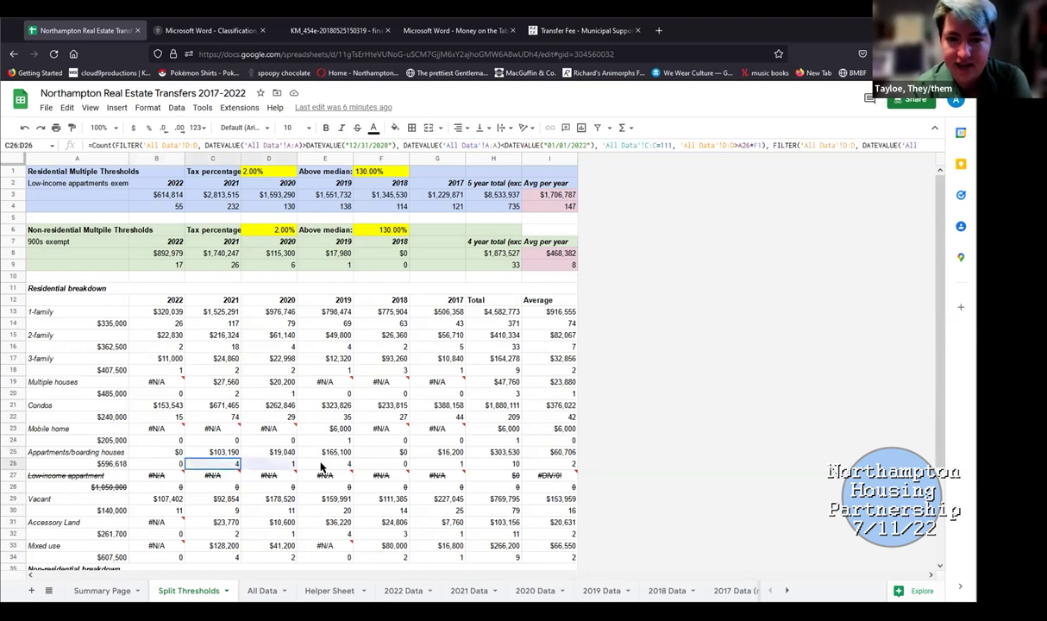
left_click(488, 467)
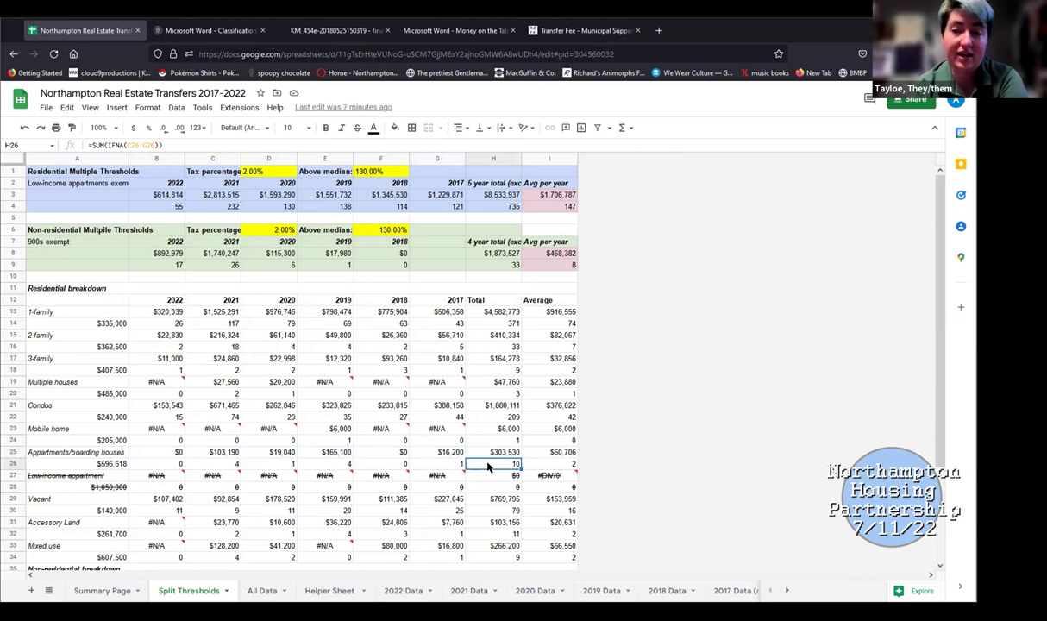
scroll(487, 467, "down", 4)
scroll(487, 467, "up", 2)
scroll(489, 466, "up", 2)
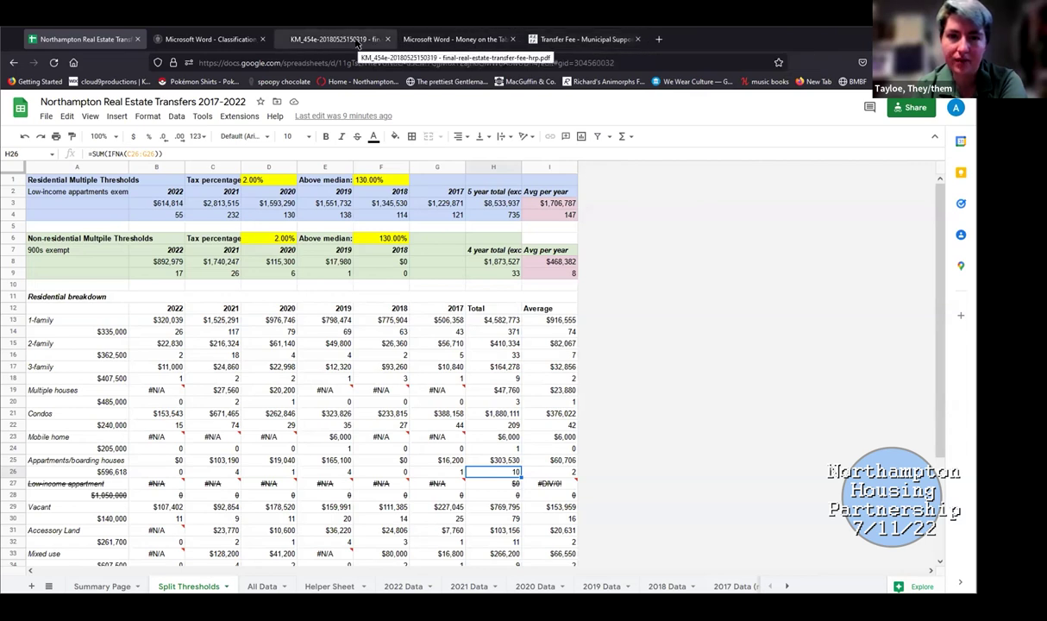
Step: Switch to the KM_454e PDF tab showing the Somerville real estate transfer fee act
left_click(357, 39)
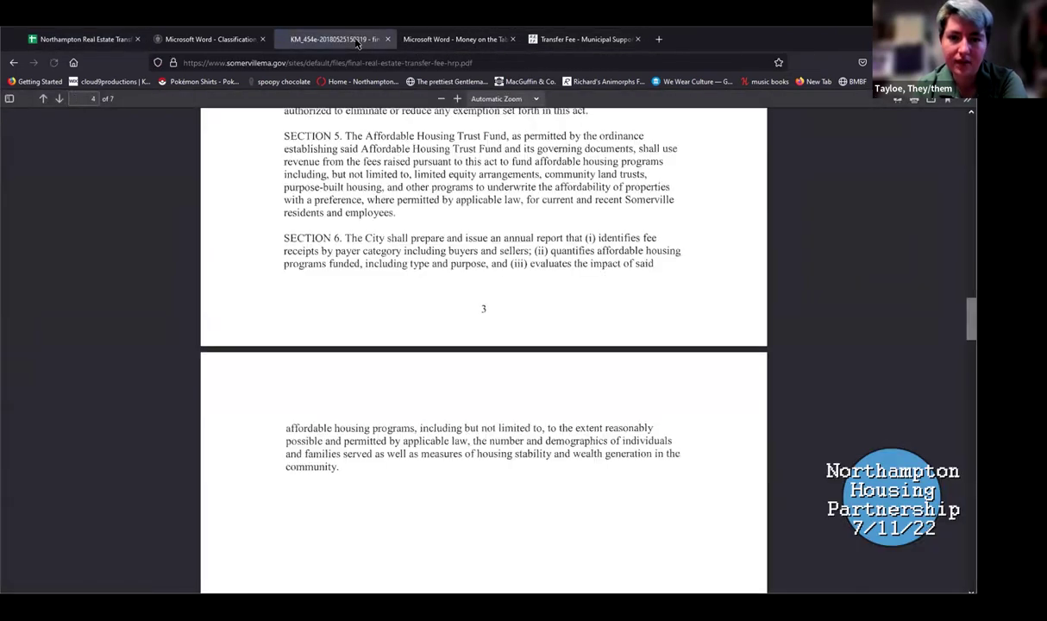
scroll(510, 384, "up", 2)
scroll(510, 384, "up", 3)
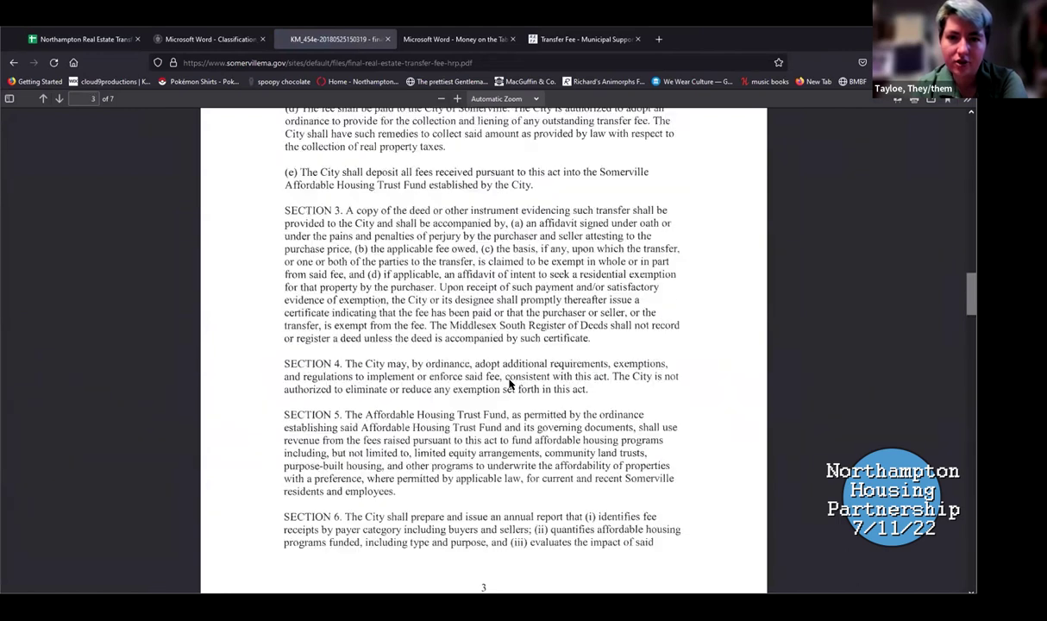
scroll(510, 384, "up", 5)
scroll(510, 384, "up", 5)
scroll(510, 383, "up", 5)
scroll(510, 384, "up", 4)
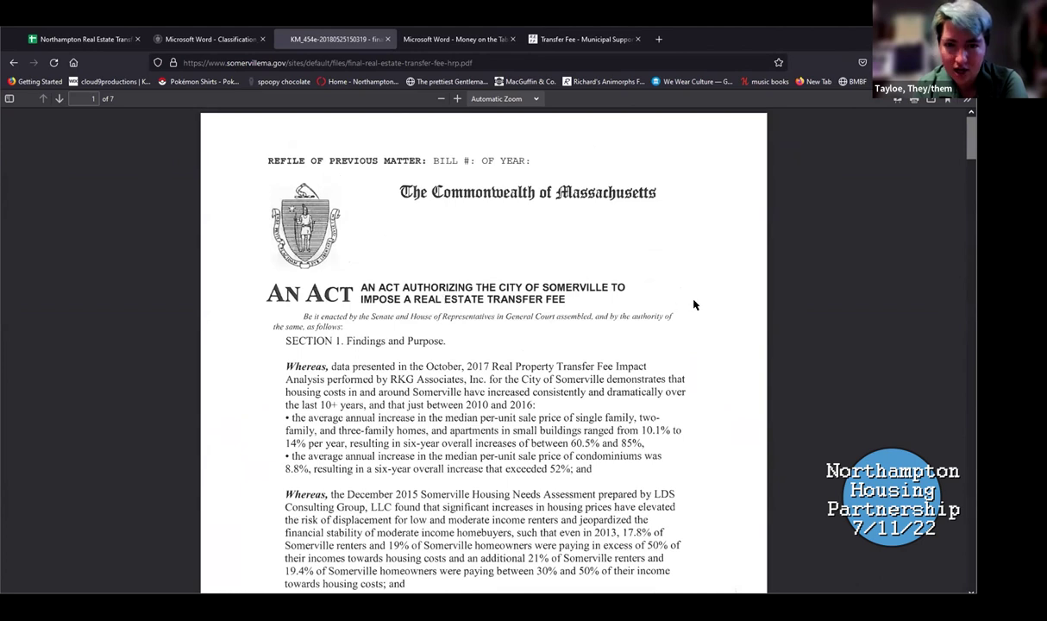
scroll(677, 309, "down", 1)
scroll(677, 309, "down", 1)
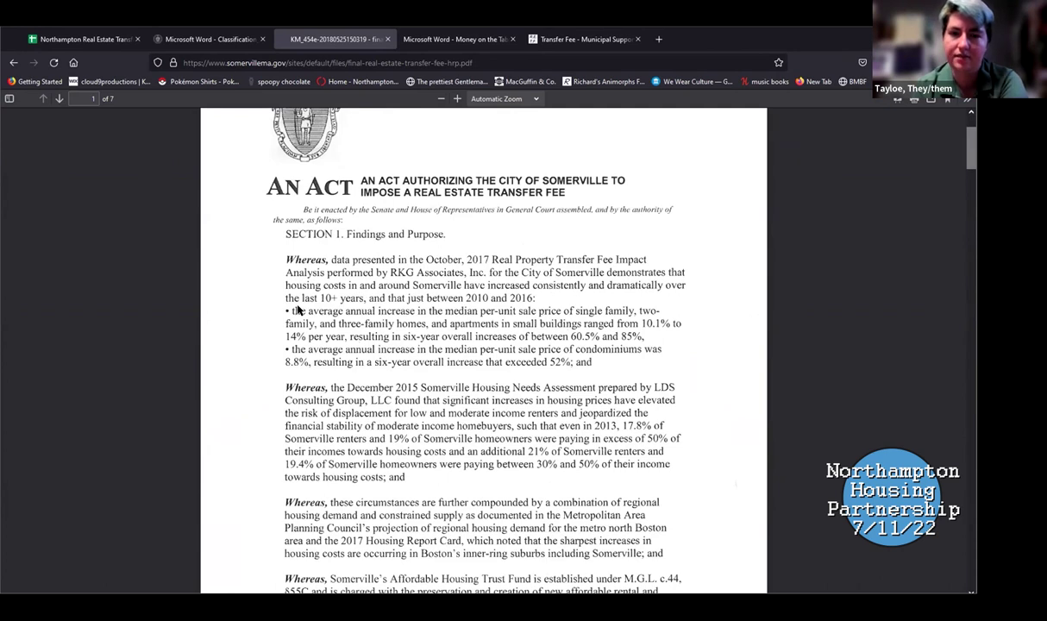
scroll(328, 353, "down", 2)
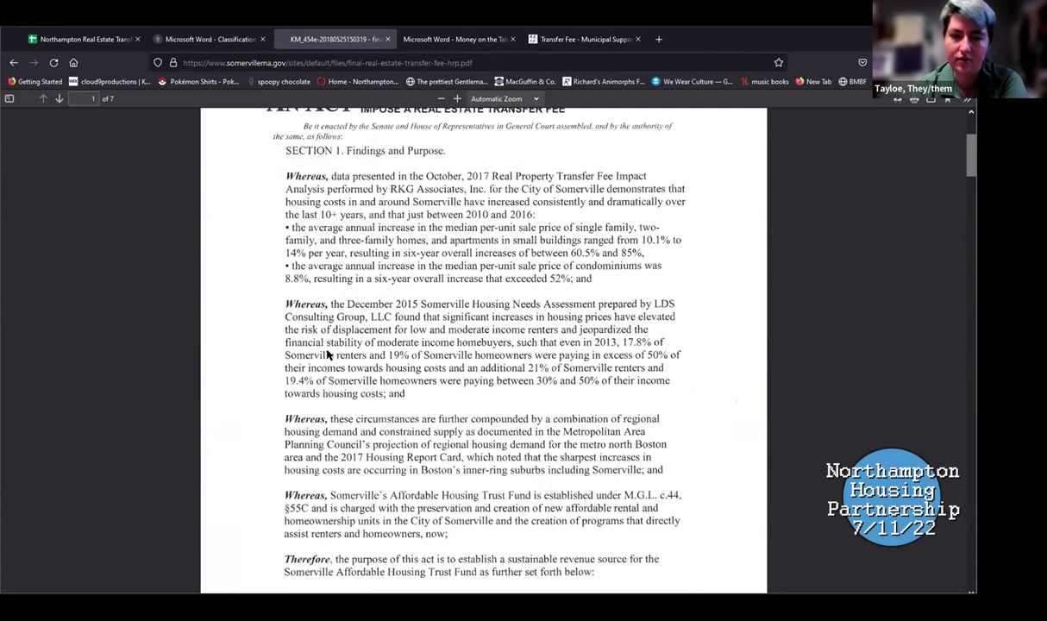
scroll(329, 353, "down", 2)
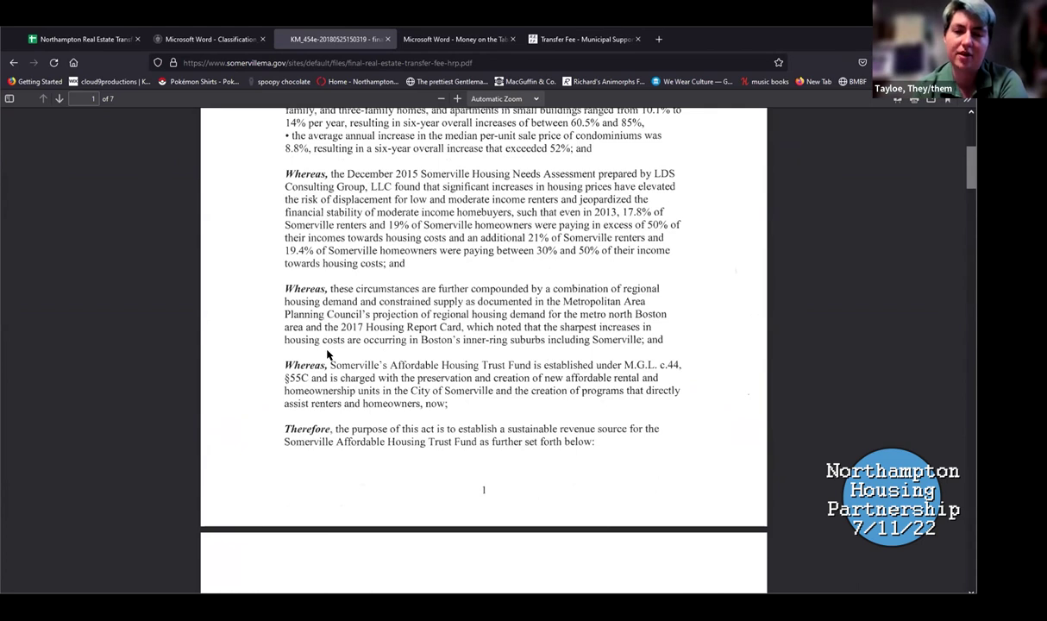
scroll(328, 353, "down", 2)
scroll(328, 354, "down", 2)
scroll(328, 354, "down", 2)
scroll(460, 355, "down", 2)
scroll(461, 356, "down", 2)
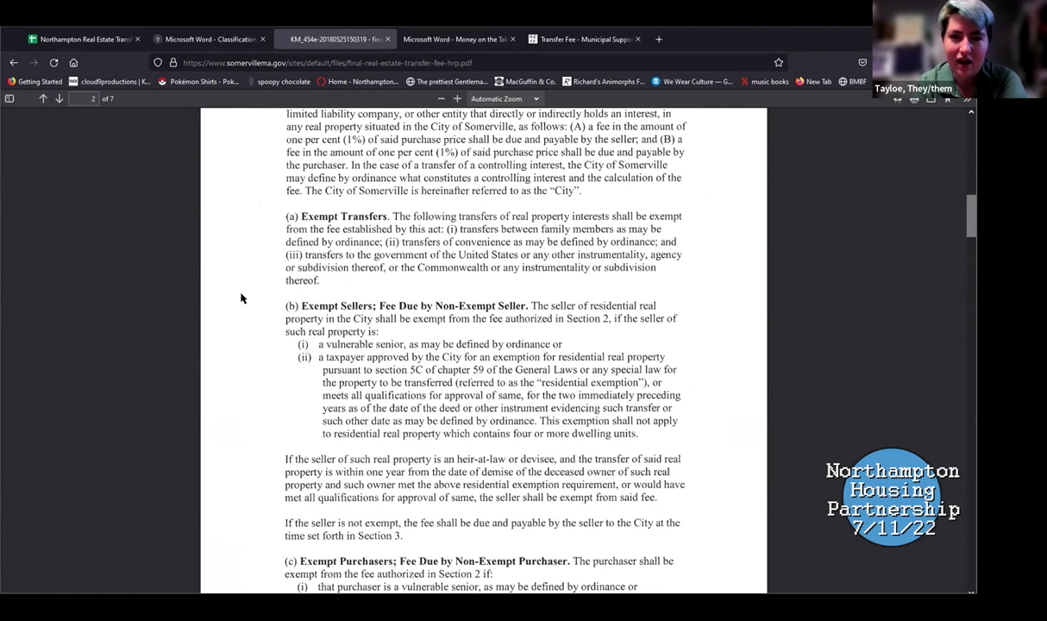
scroll(241, 298, "up", 1)
scroll(242, 299, "up", 2)
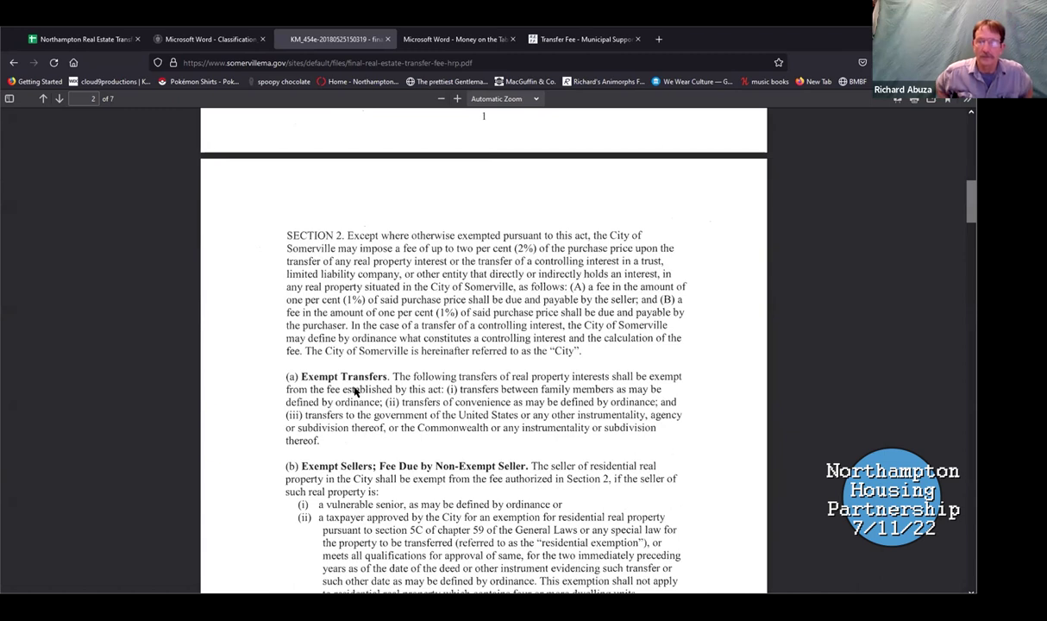
scroll(371, 401, "down", 3)
scroll(389, 403, "down", 3)
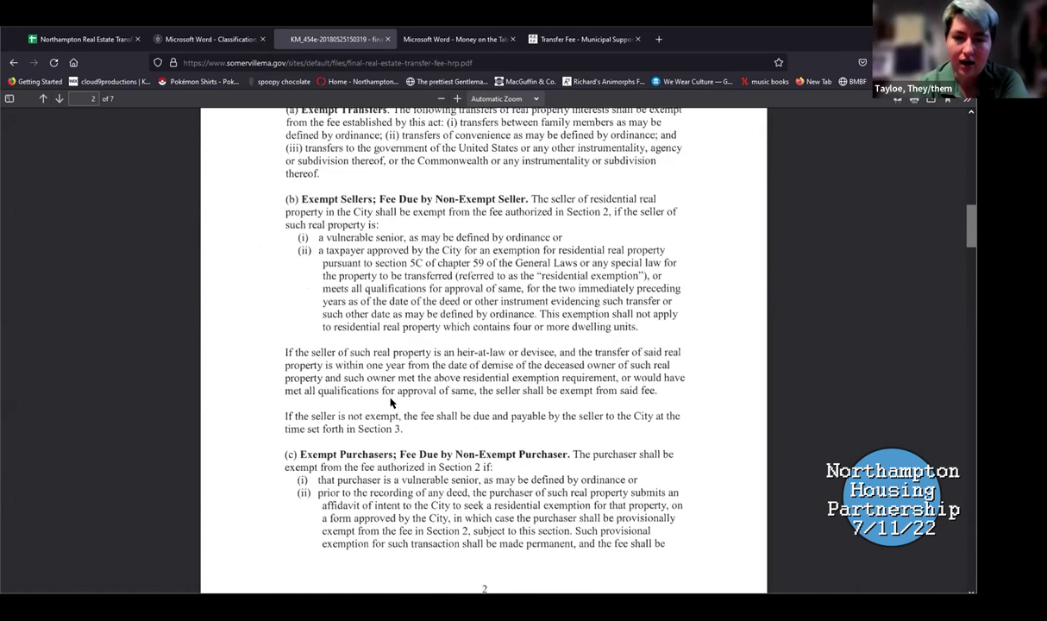
scroll(390, 402, "down", 2)
scroll(390, 403, "down", 3)
scroll(390, 403, "down", 3)
scroll(389, 403, "down", 2)
scroll(390, 402, "down", 1)
scroll(389, 403, "down", 2)
scroll(389, 403, "down", 2)
scroll(390, 402, "down", 1)
scroll(390, 403, "down", 1)
scroll(390, 403, "down", 1)
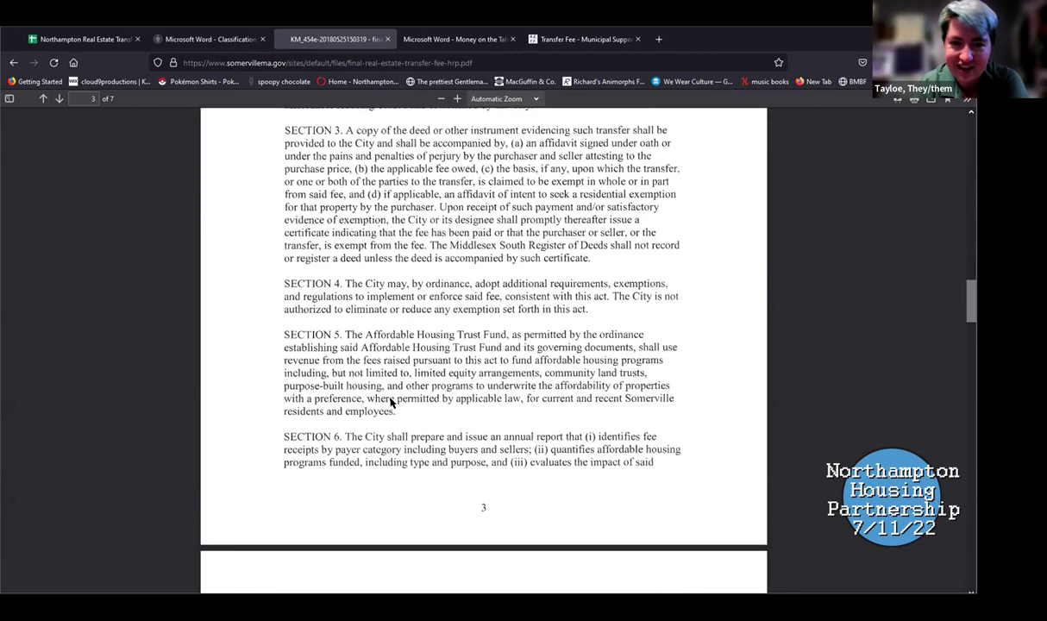
scroll(390, 403, "down", 2)
scroll(390, 402, "up", 2)
scroll(389, 403, "up", 3)
scroll(389, 403, "up", 5)
scroll(390, 403, "up", 2)
scroll(390, 402, "up", 4)
scroll(390, 403, "up", 1)
scroll(390, 403, "down", 1)
scroll(390, 403, "down", 1)
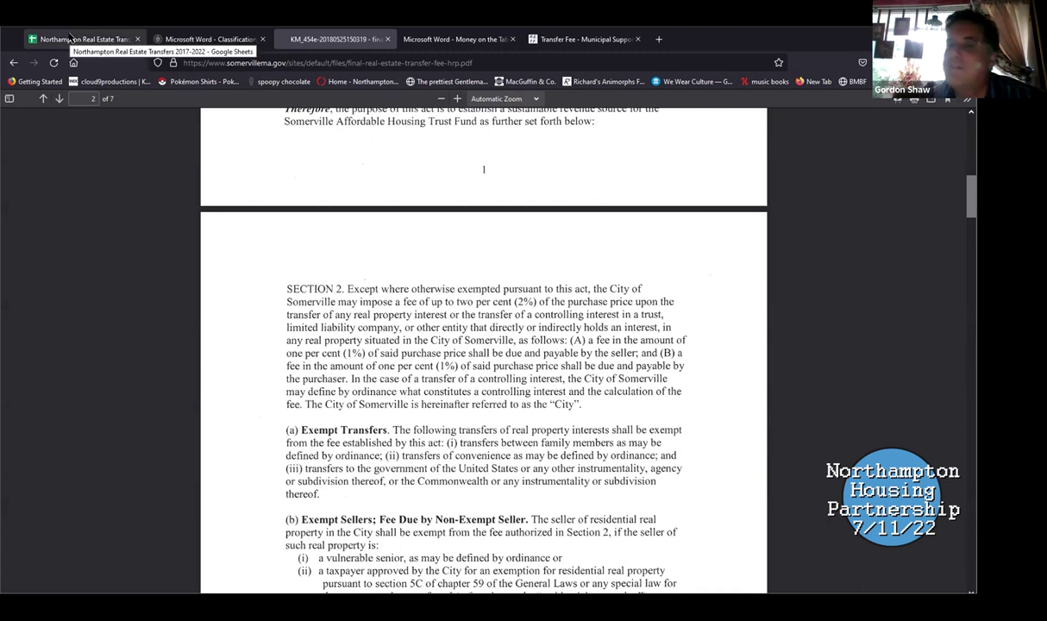
left_click(72, 38)
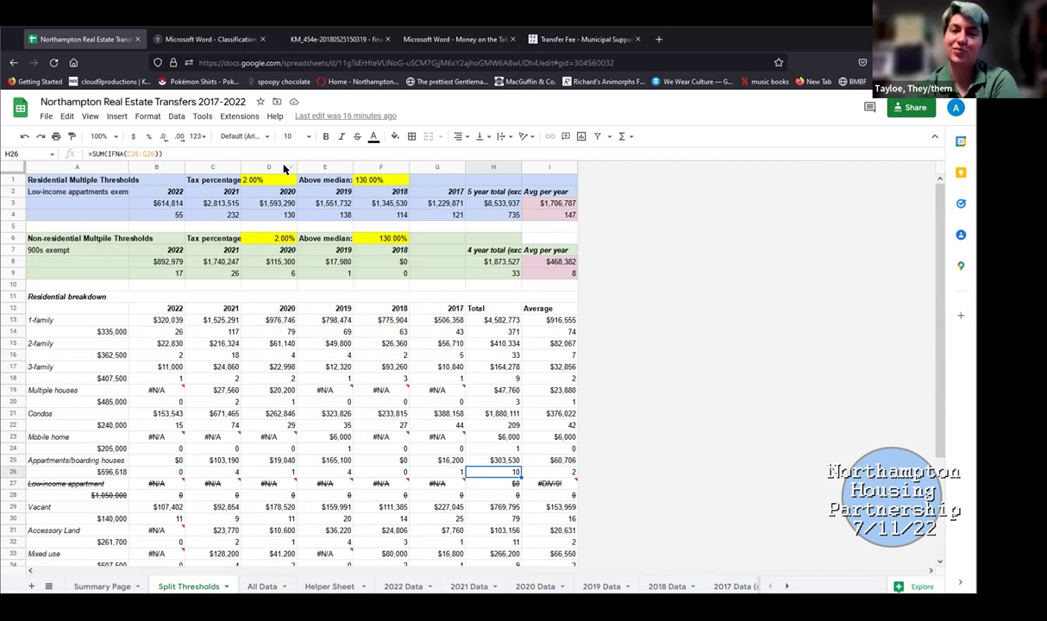
left_click(285, 181)
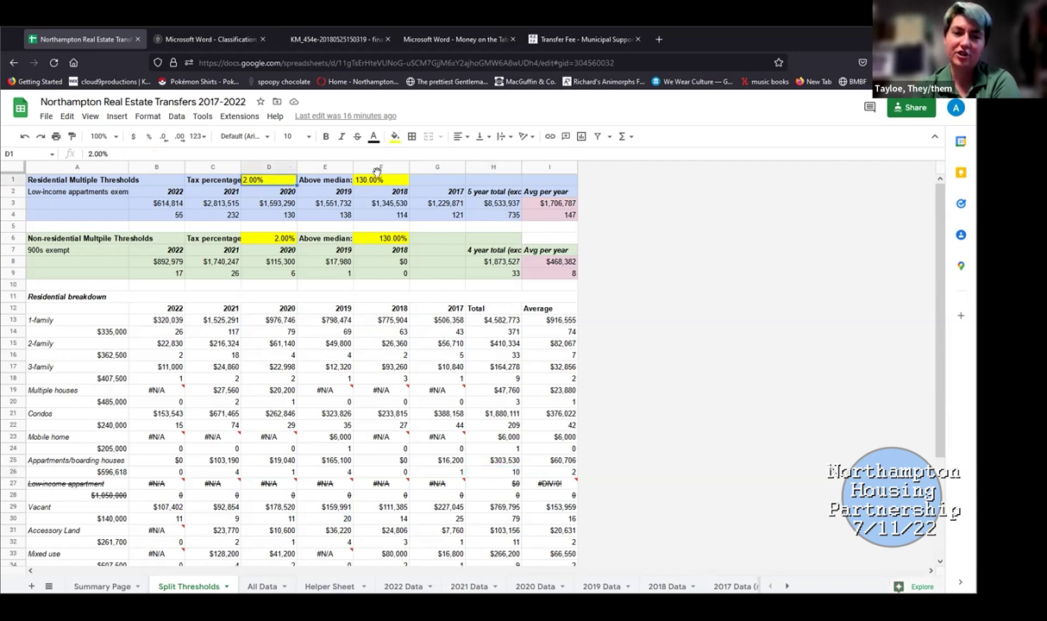
left_click(398, 180)
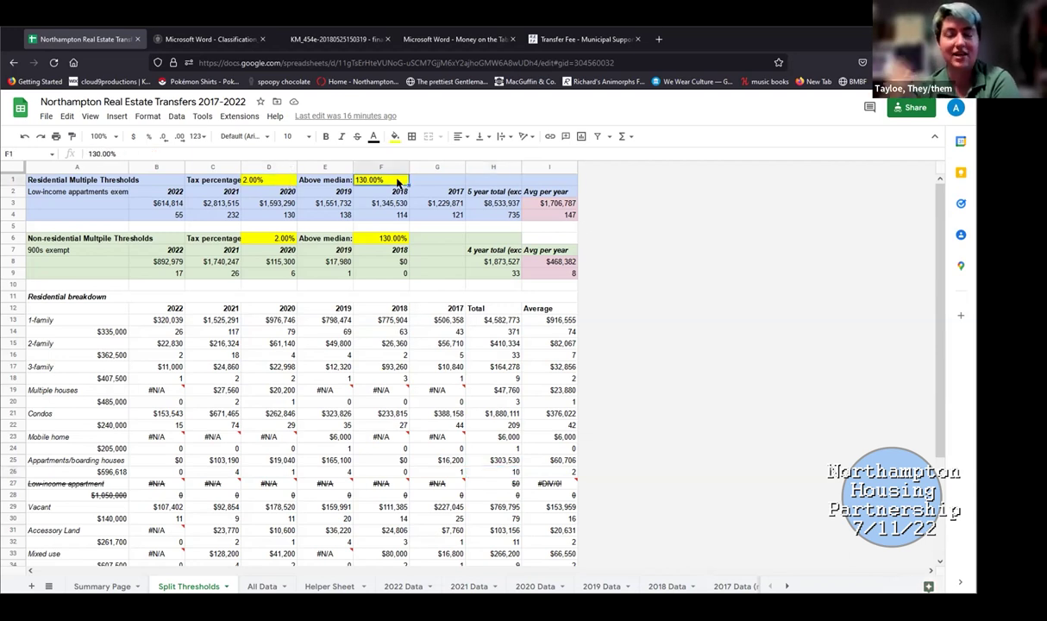